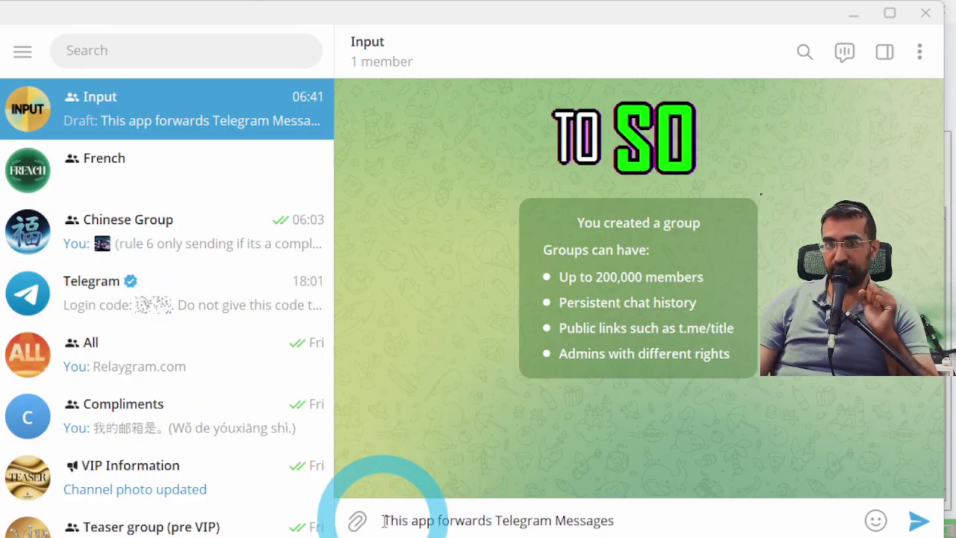
Step: Send the drafted message "This app forwards Telegram Messages" in the Input group
{"action": "left_click_drag", "start_coordinate": [383, 521], "coordinate": [634, 532]}
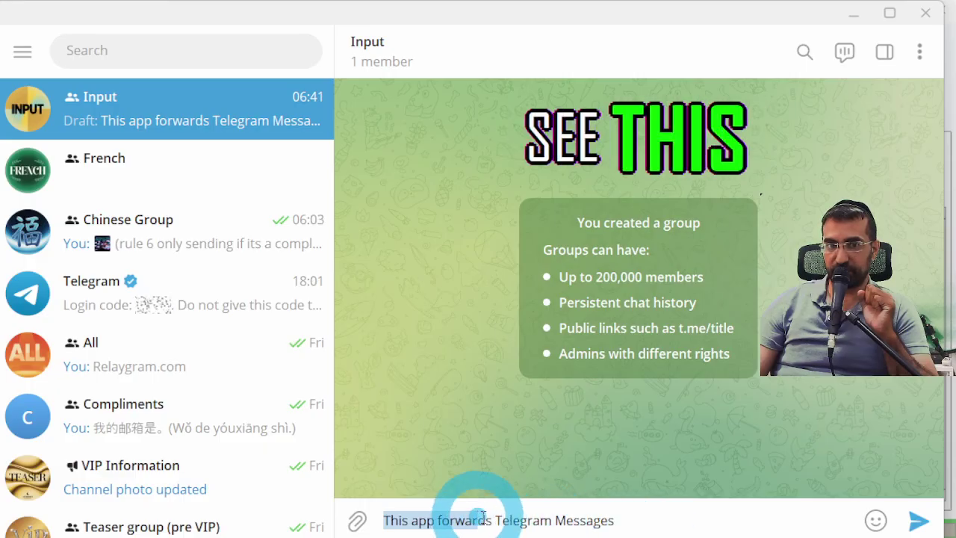
{"action": "left_click_drag", "start_coordinate": [482, 517], "coordinate": [649, 531]}
{"action": "left_click", "coordinate": [853, 517]}
{"action": "left_click", "coordinate": [918, 522]}
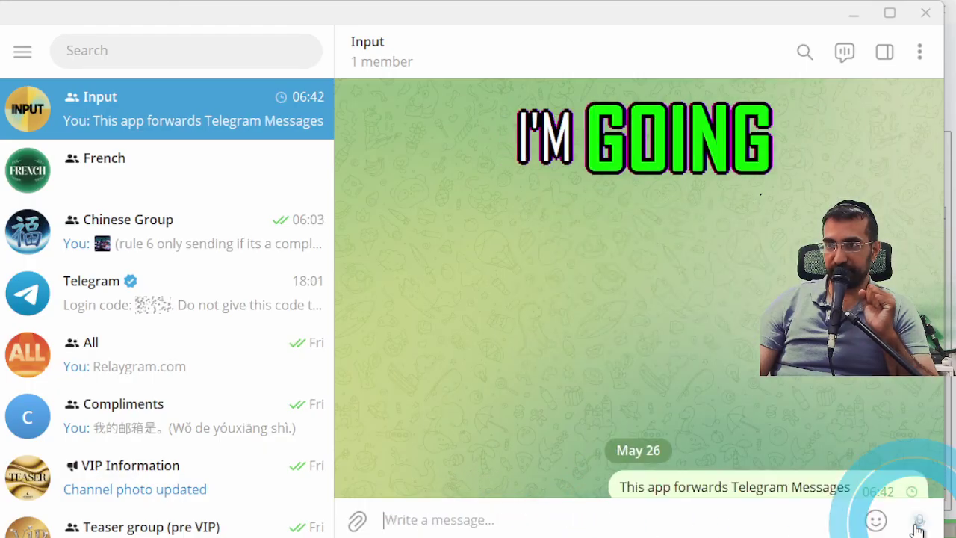
Step: Open the French group and examine the forwarded messages, comparing each rule's prefix and its translated or copied text
{"action": "left_click", "coordinate": [202, 171]}
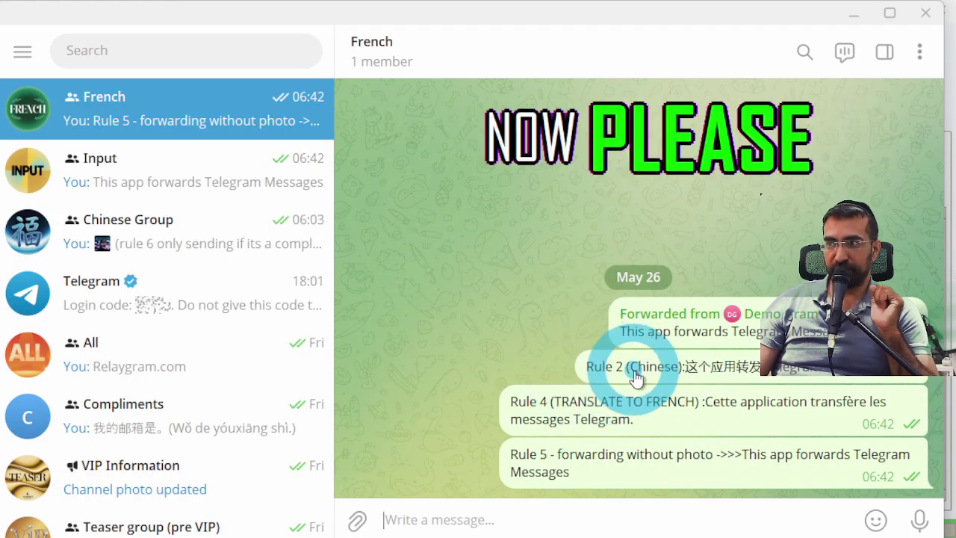
{"action": "left_click_drag", "start_coordinate": [686, 366], "coordinate": [614, 357]}
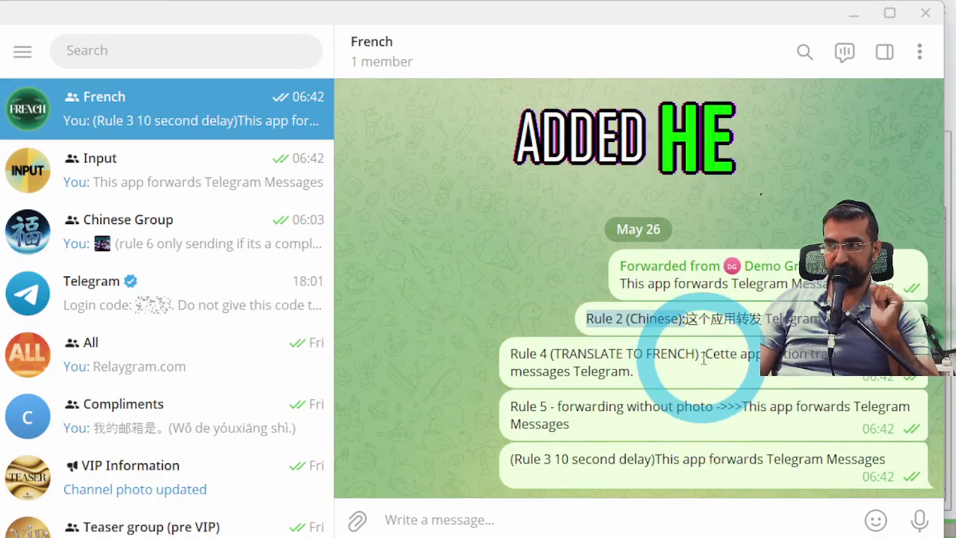
{"action": "left_click_drag", "start_coordinate": [702, 354], "coordinate": [514, 357]}
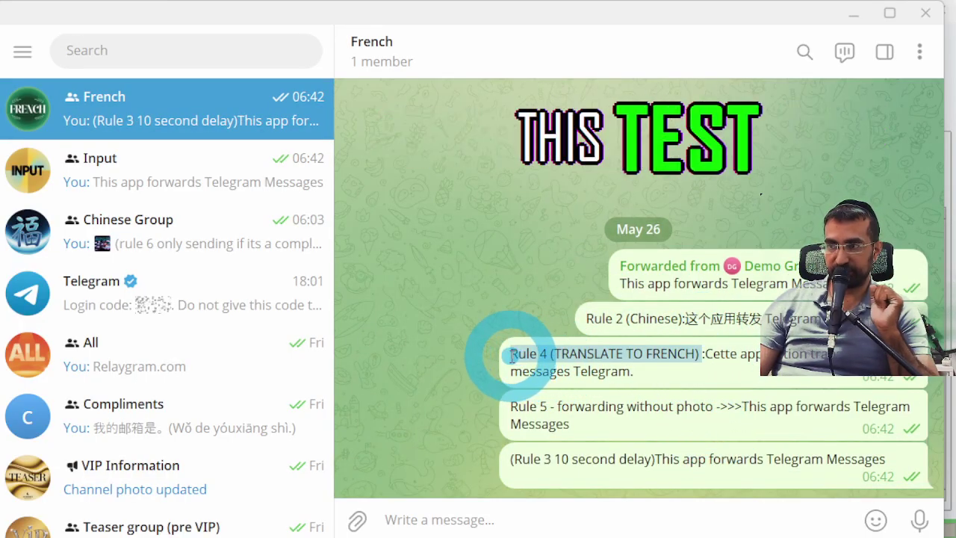
{"action": "left_click", "coordinate": [626, 282]}
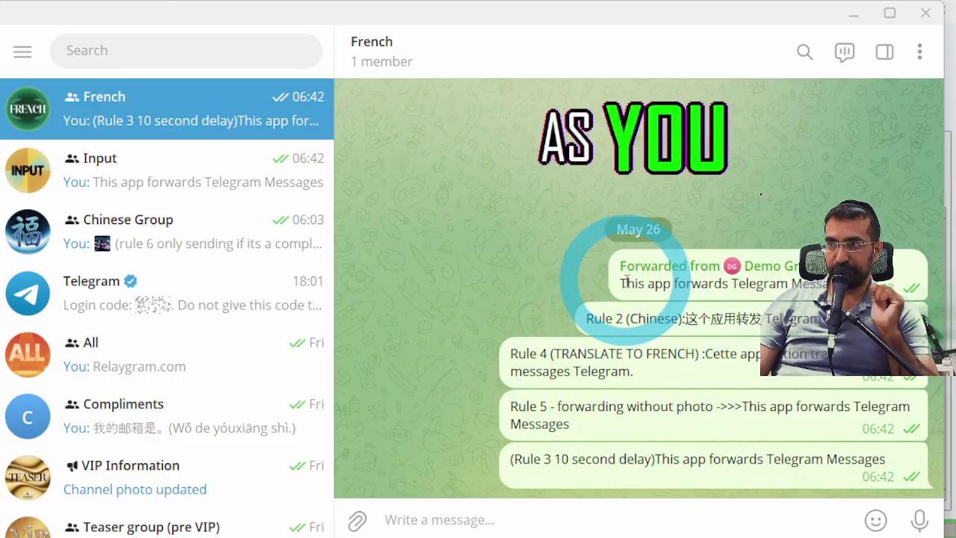
{"action": "mouse_move", "coordinate": [635, 273]}
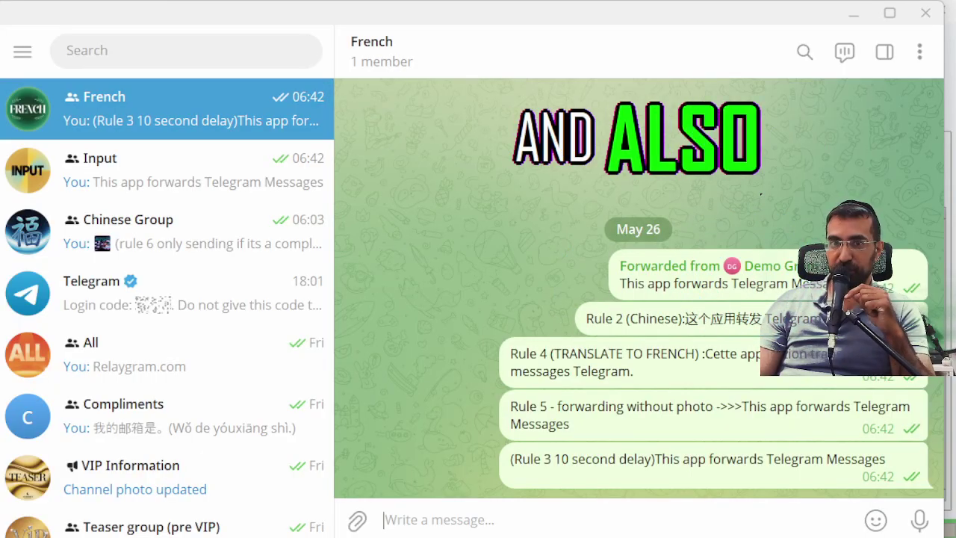
{"action": "left_click", "coordinate": [695, 402]}
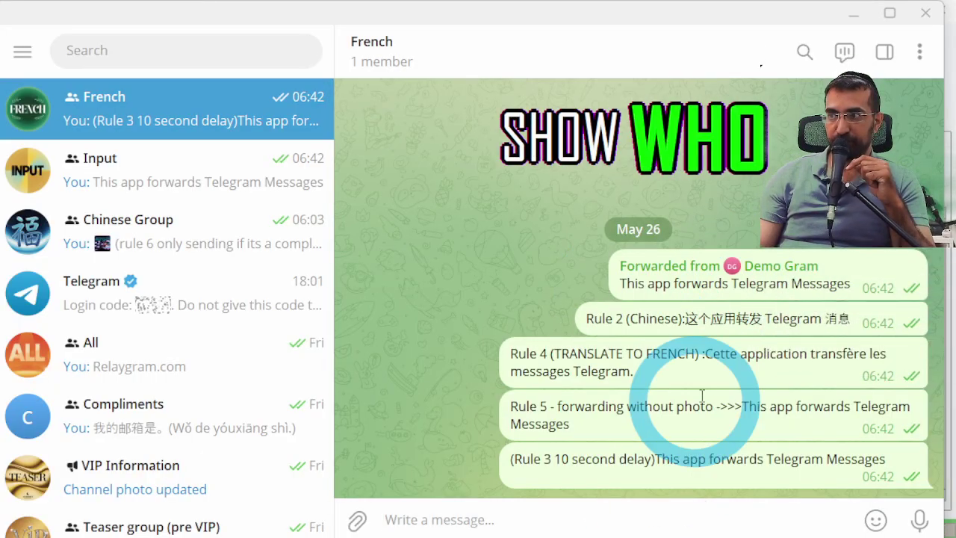
{"action": "left_click", "coordinate": [736, 283]}
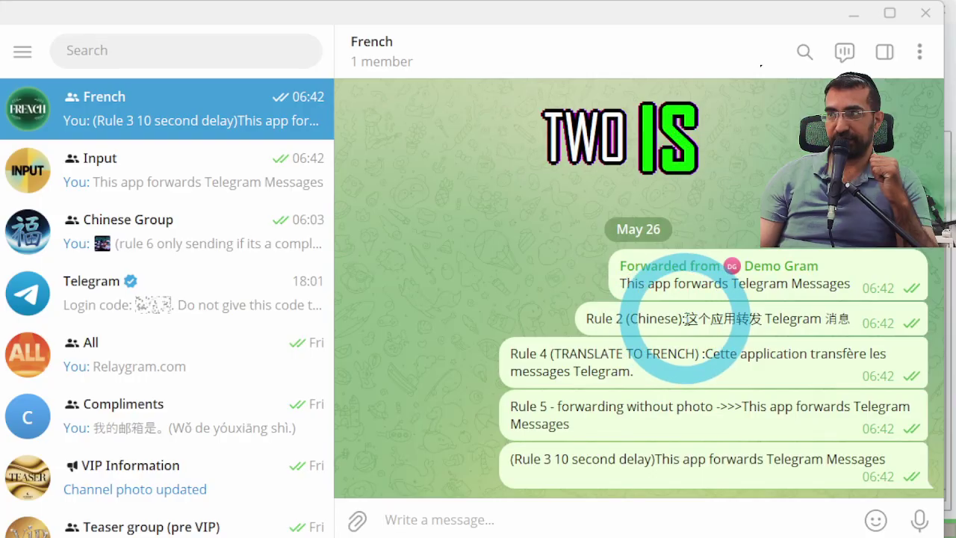
{"action": "left_click_drag", "start_coordinate": [685, 319], "coordinate": [853, 319]}
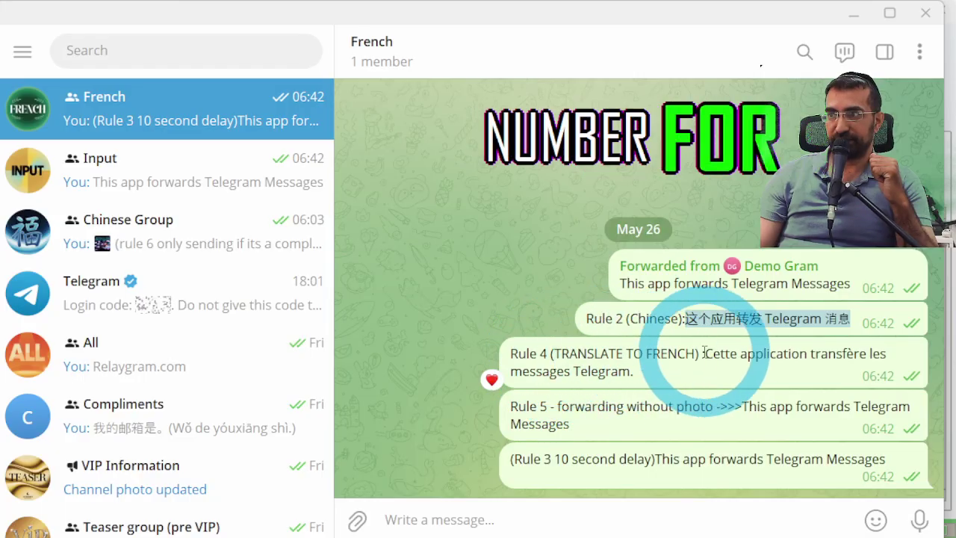
{"action": "left_click_drag", "start_coordinate": [702, 354], "coordinate": [725, 373]}
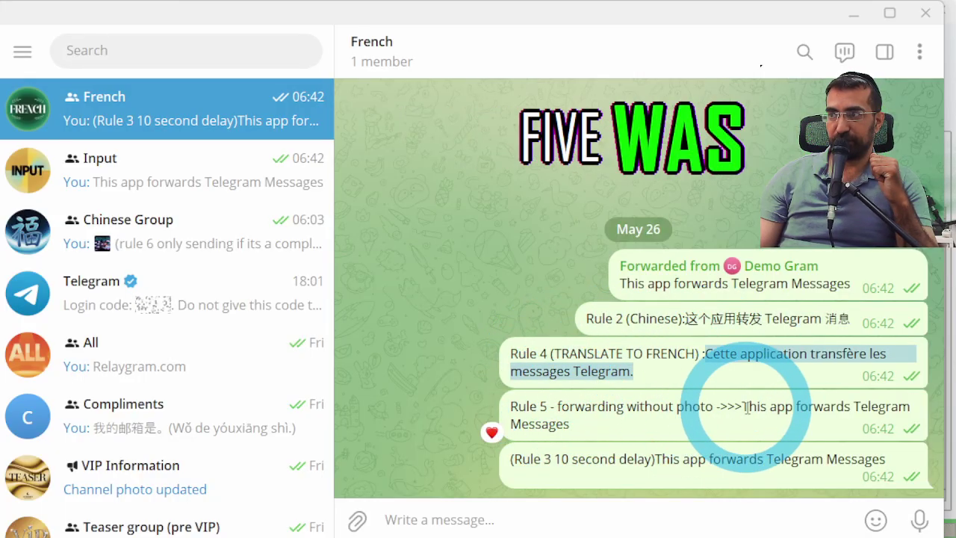
{"action": "left_click_drag", "start_coordinate": [743, 404], "coordinate": [757, 418]}
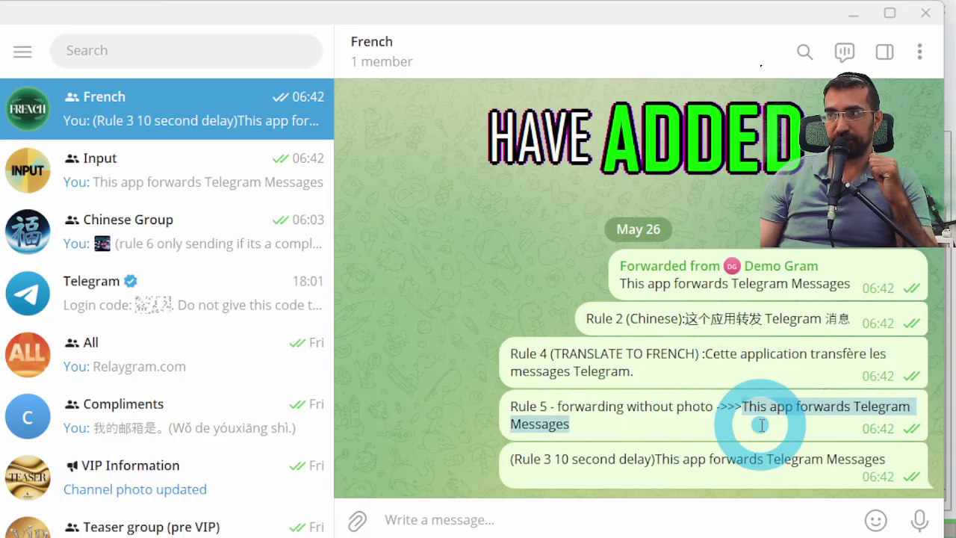
{"action": "left_click", "coordinate": [761, 425]}
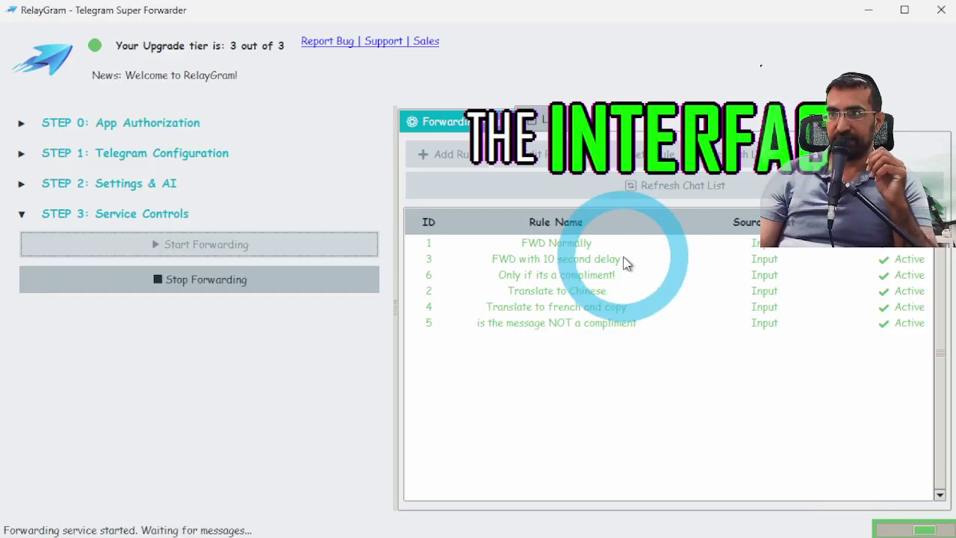
Step: Switch to RelayGram and open the FWD Normally rule to review its chats and forwarding options
{"action": "left_click", "coordinate": [606, 122]}
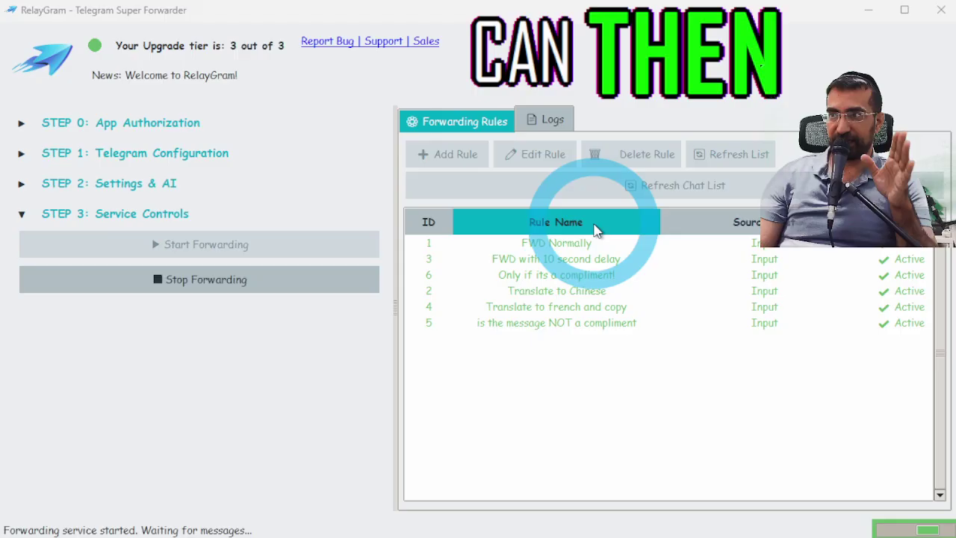
{"action": "left_click", "coordinate": [548, 243]}
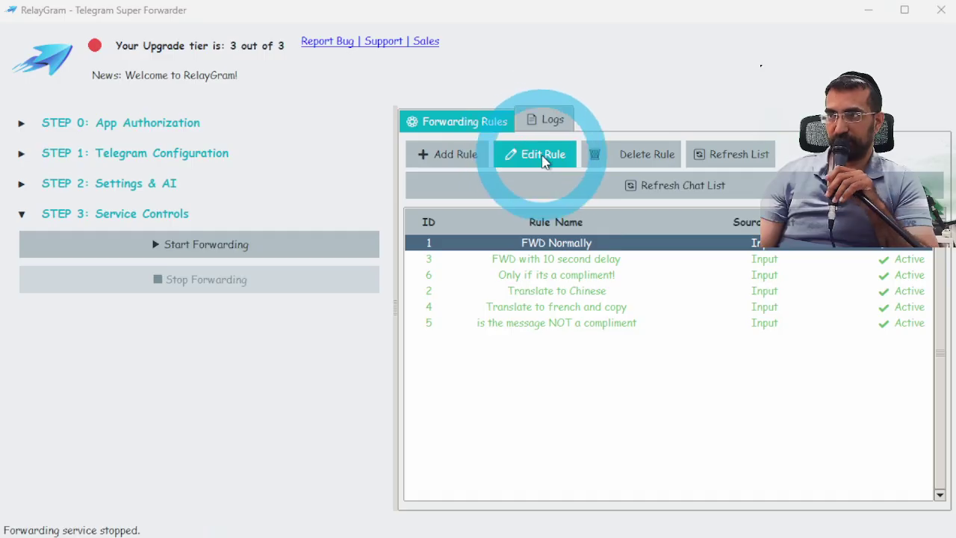
{"action": "left_click", "coordinate": [543, 160]}
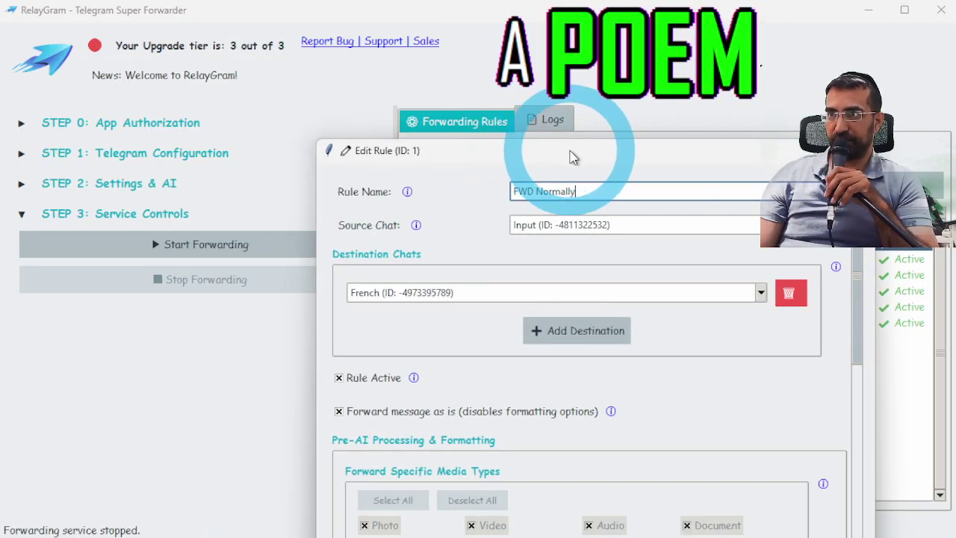
{"action": "left_click_drag", "start_coordinate": [570, 157], "coordinate": [484, 109]}
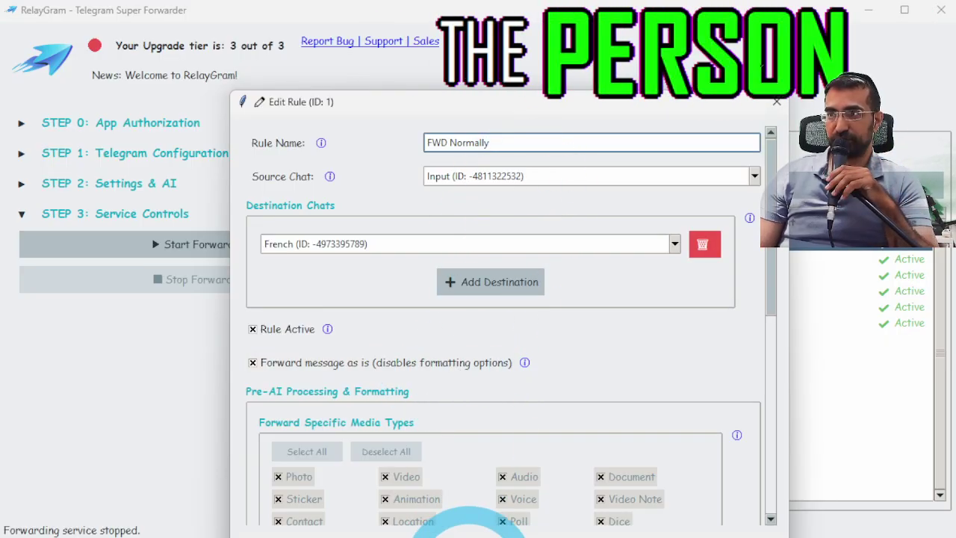
{"action": "left_click", "coordinate": [516, 519]}
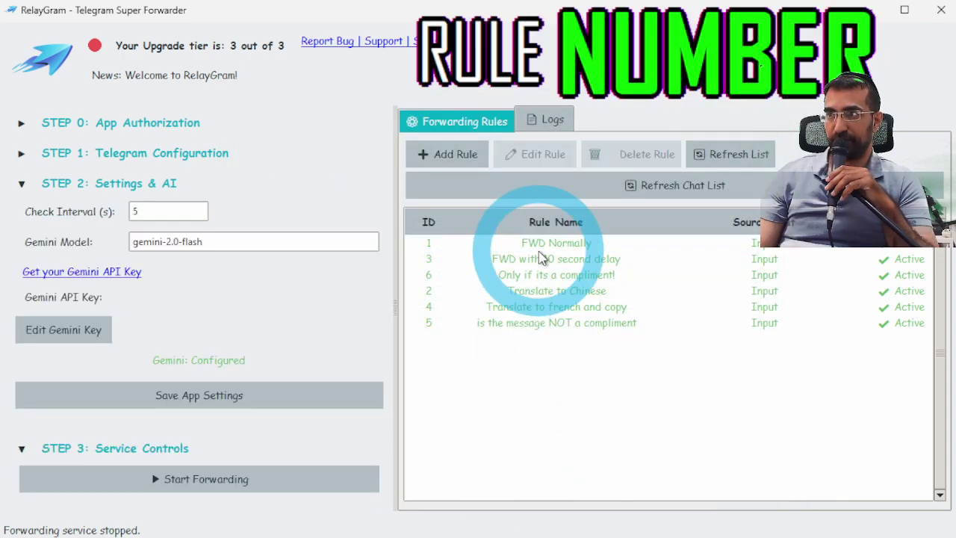
Step: Open the Translate to Chinese rule for editing and review the available source and destination chats
{"action": "left_click", "coordinate": [497, 291]}
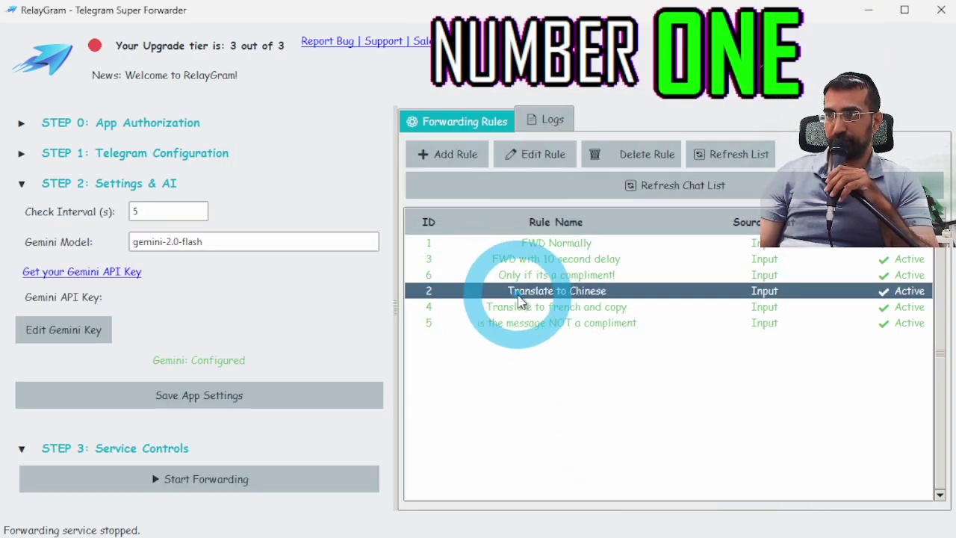
{"action": "left_click", "coordinate": [537, 157]}
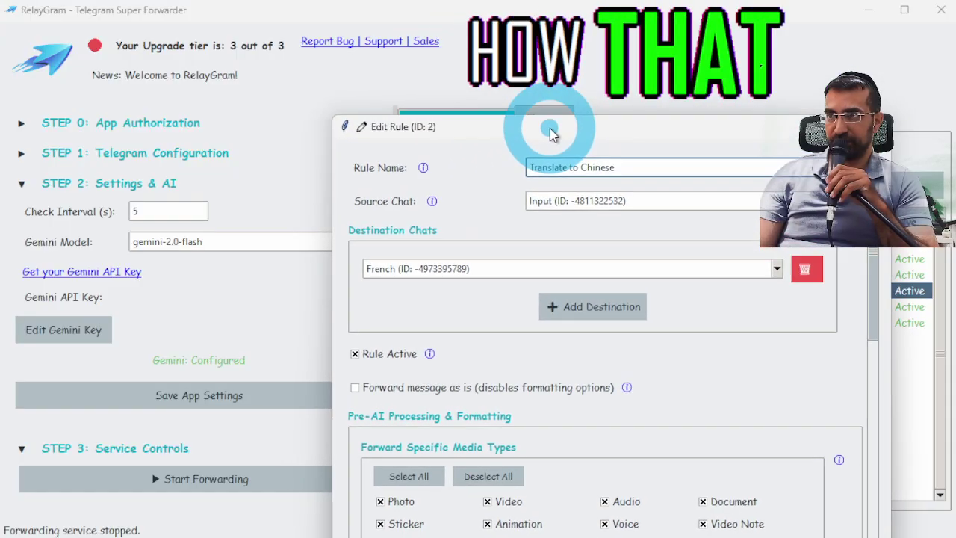
{"action": "left_click", "coordinate": [571, 213]}
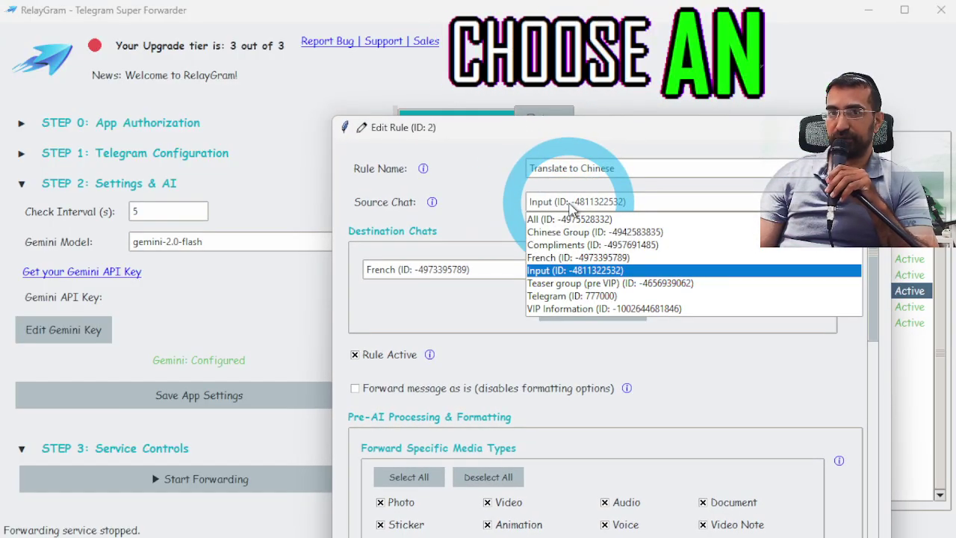
{"action": "left_click", "coordinate": [571, 206]}
{"action": "left_click", "coordinate": [487, 274]}
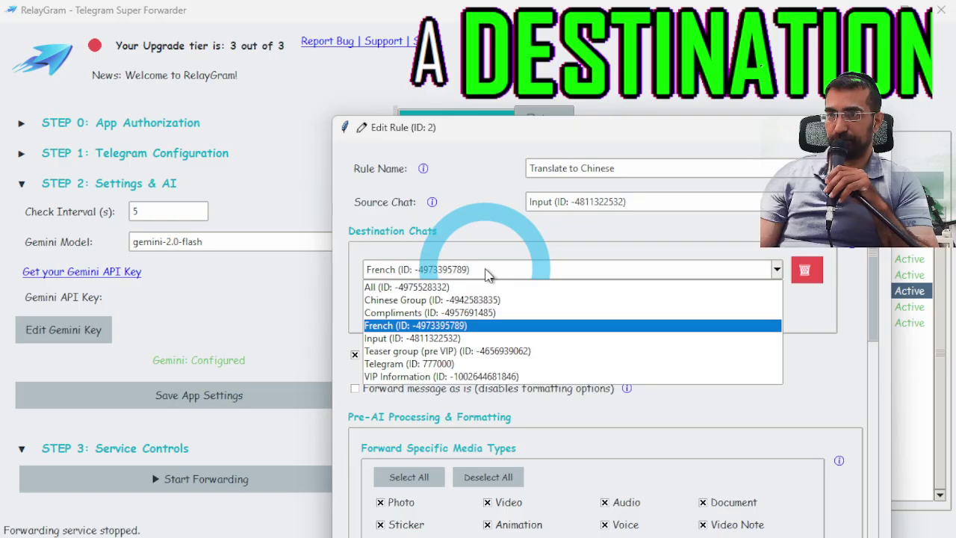
{"action": "left_click", "coordinate": [488, 271]}
Step: Clear the prefix message of the Translate to Chinese rule and check where that prefix appears in the French group
{"action": "scroll", "coordinate": [489, 261], "scroll_direction": "down", "scroll_amount": 3}
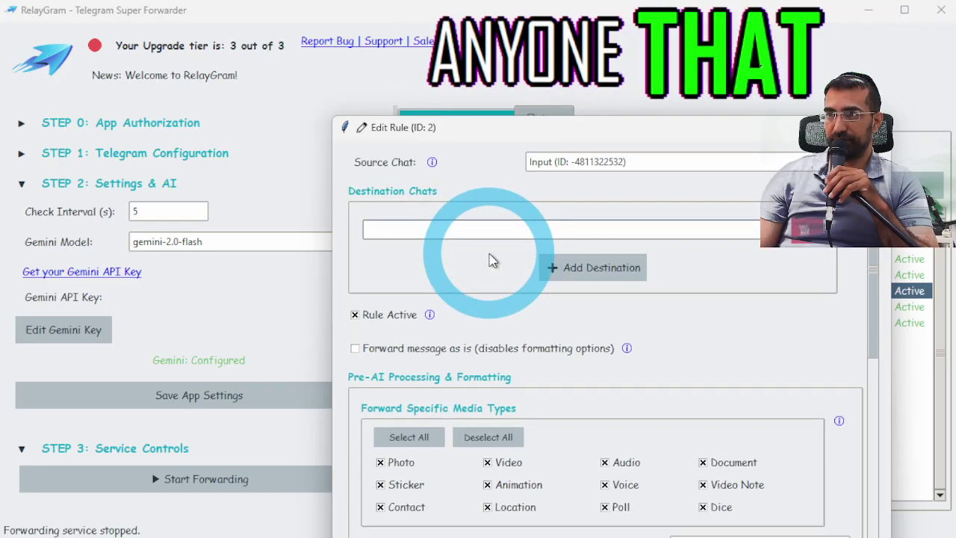
{"action": "left_click", "coordinate": [361, 239]}
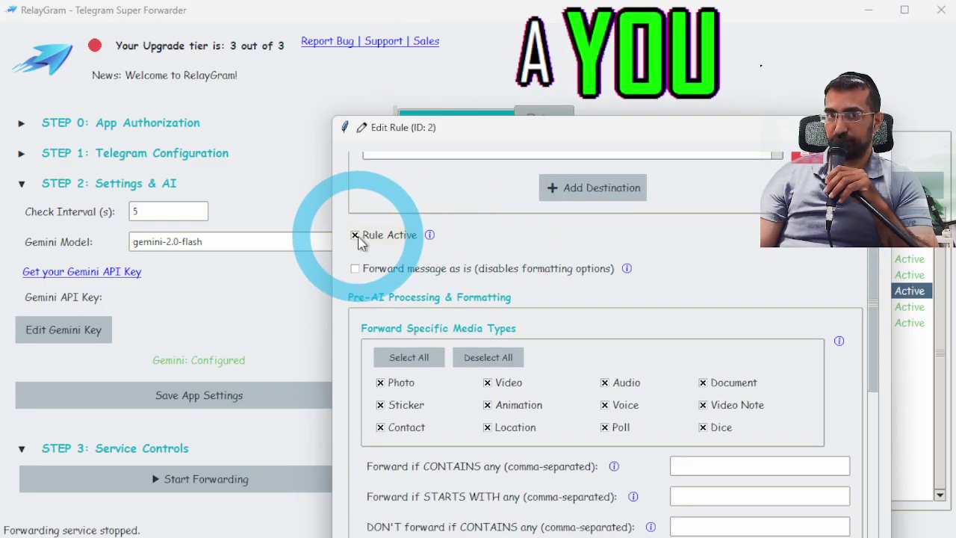
{"action": "scroll", "coordinate": [736, 239], "scroll_direction": "down", "scroll_amount": 4}
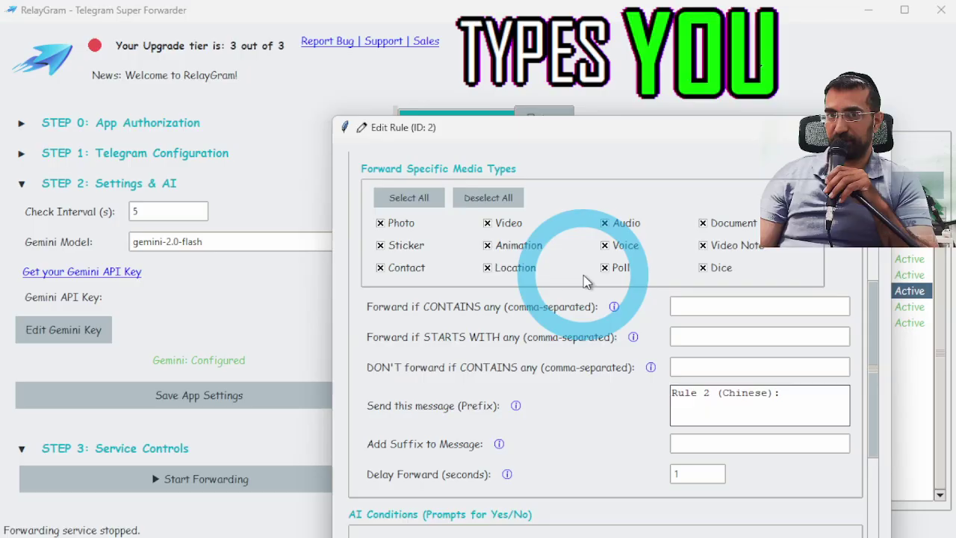
{"action": "scroll", "coordinate": [506, 224], "scroll_direction": "down", "scroll_amount": 3}
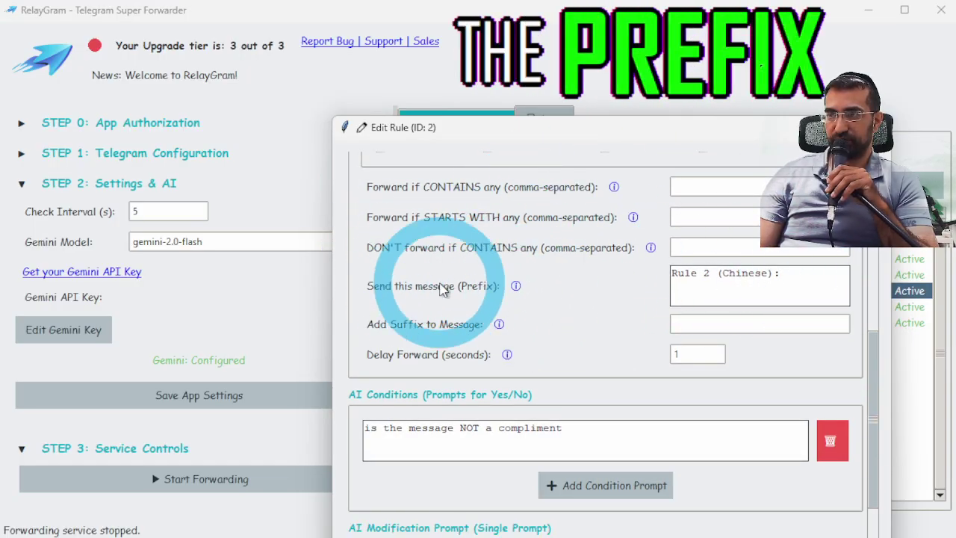
{"action": "triple_click", "coordinate": [702, 284]}
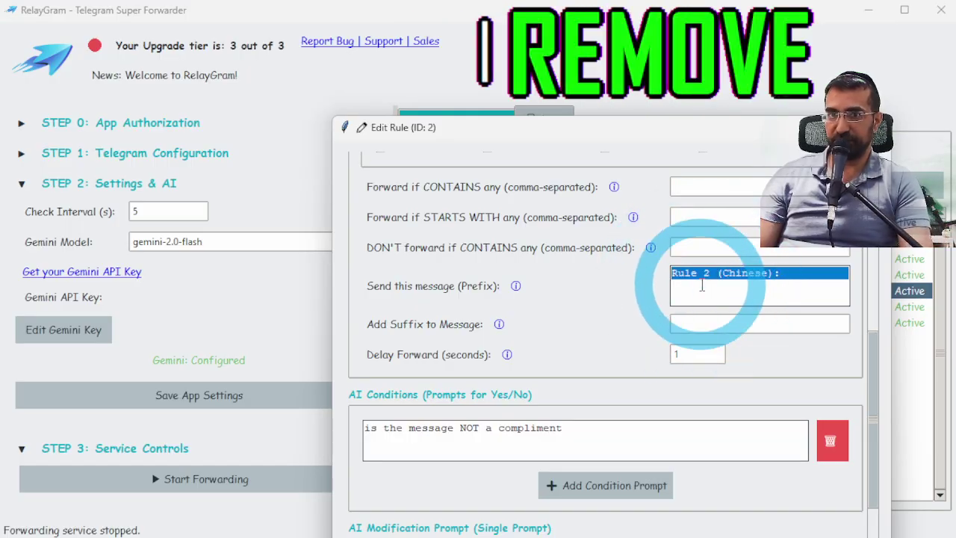
{"action": "key", "text": "BackSpace"}
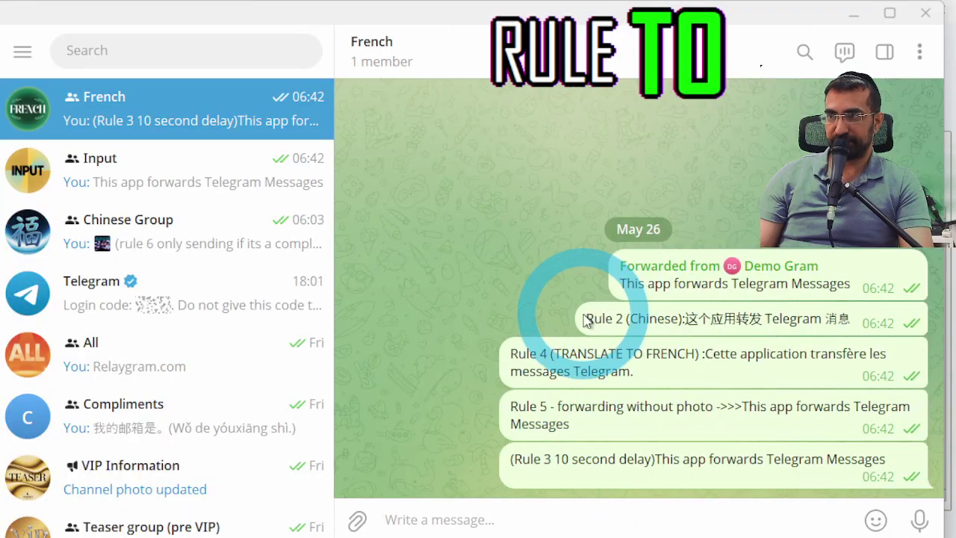
{"action": "left_click_drag", "start_coordinate": [585, 318], "coordinate": [691, 329]}
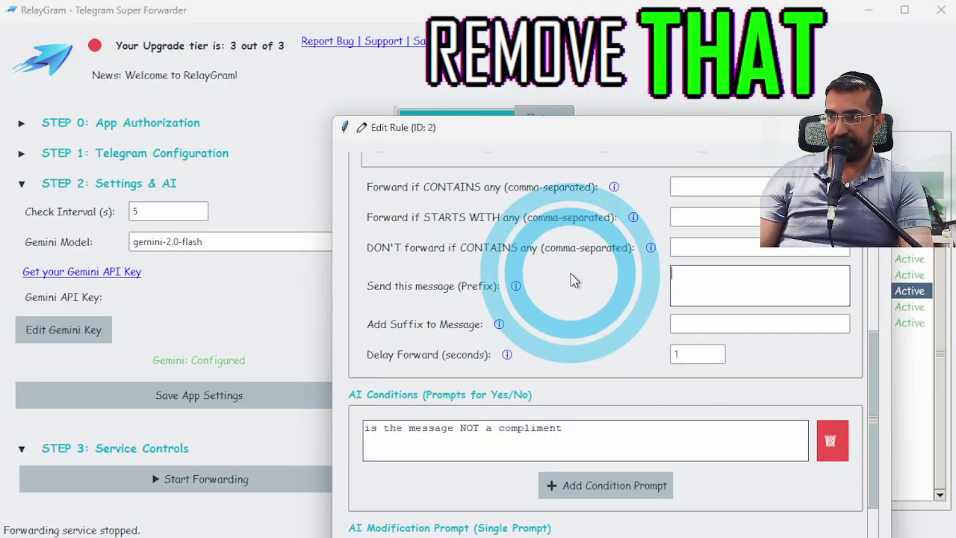
Step: Examine the Translate to Chinese rule's AI condition and AI modification prompt, and leave the rule editor
{"action": "scroll", "coordinate": [574, 280], "scroll_direction": "down", "scroll_amount": 2}
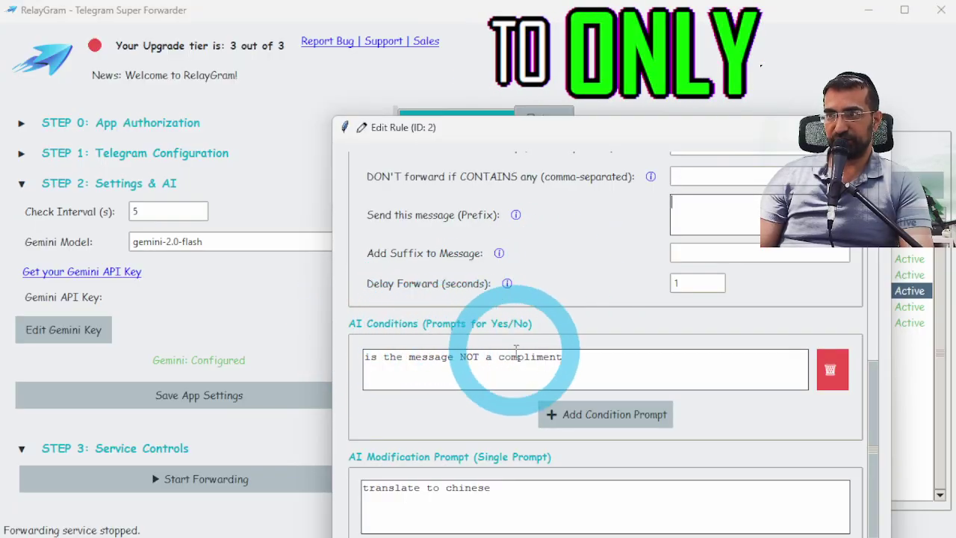
{"action": "left_click_drag", "start_coordinate": [565, 358], "coordinate": [364, 353]}
{"action": "left_click", "coordinate": [572, 373]}
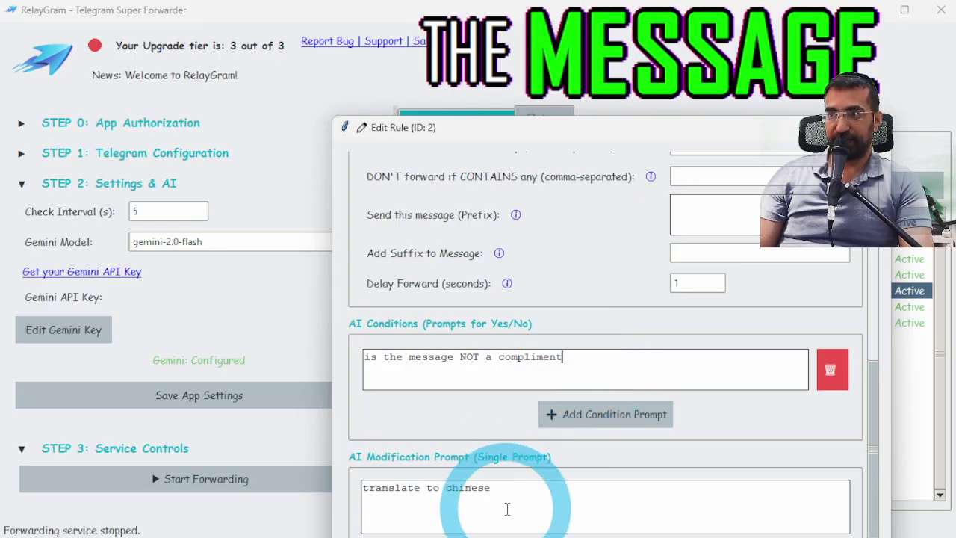
{"action": "left_click_drag", "start_coordinate": [505, 508], "coordinate": [367, 508]}
{"action": "left_click", "coordinate": [352, 496]}
{"action": "left_click", "coordinate": [487, 511]}
{"action": "left_click_drag", "start_coordinate": [487, 511], "coordinate": [331, 516]}
{"action": "left_click", "coordinate": [332, 512]}
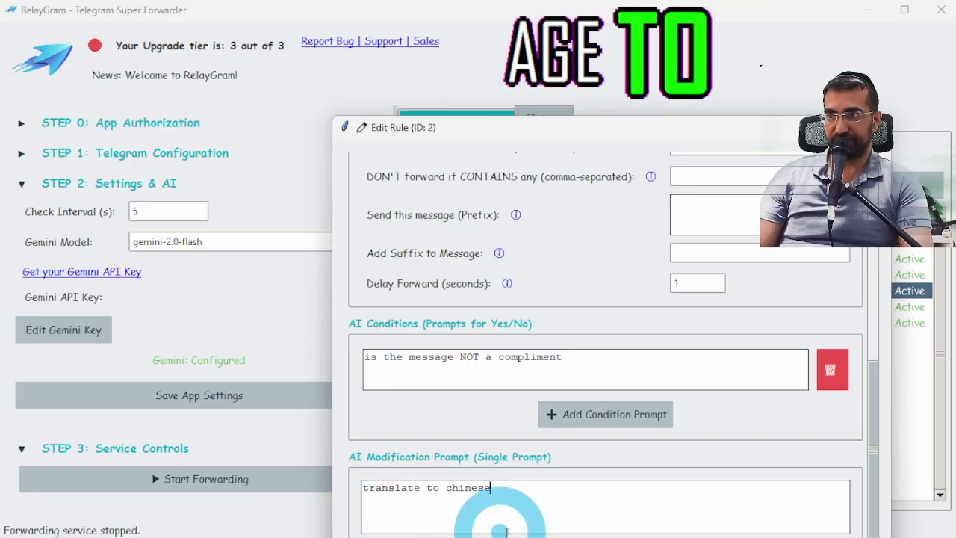
{"action": "triple_click", "coordinate": [491, 488]}
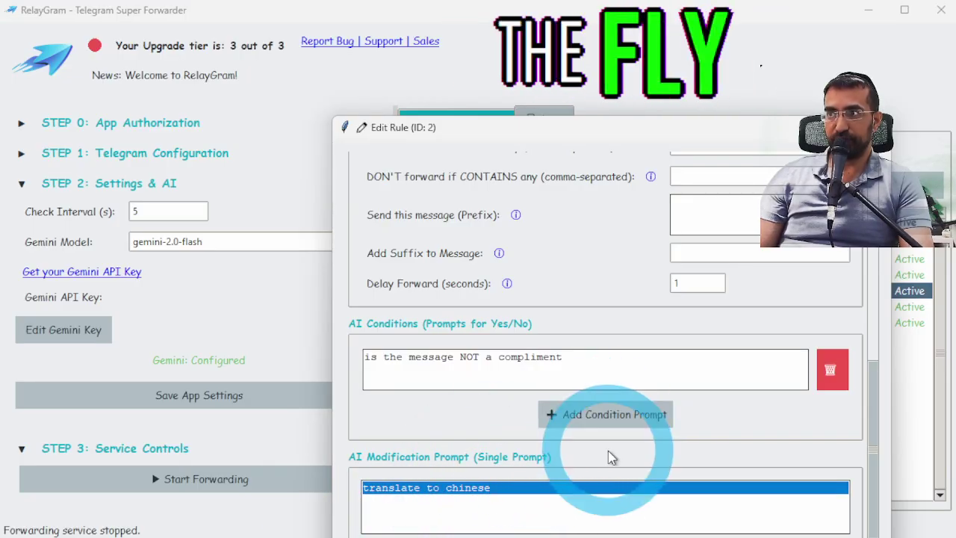
{"action": "left_click", "coordinate": [601, 355]}
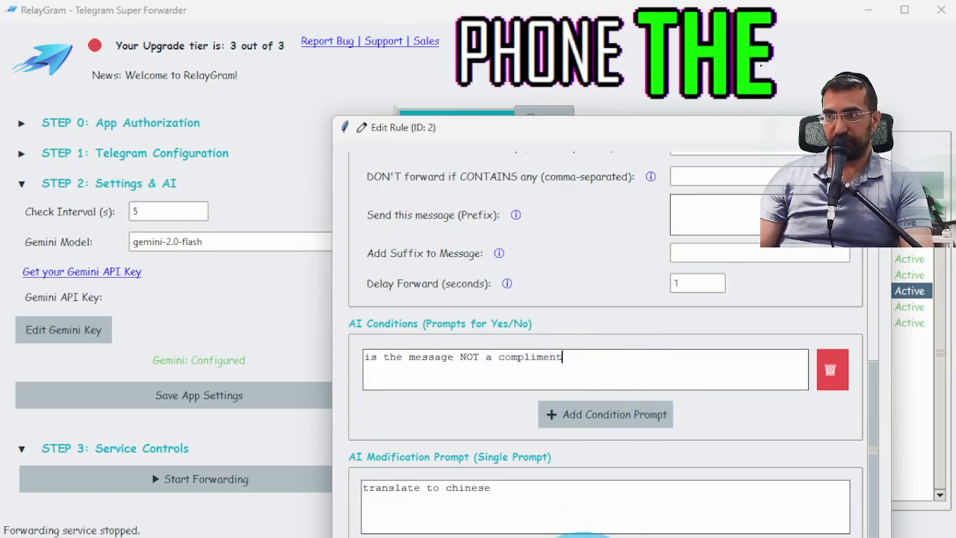
{"action": "left_click", "coordinate": [583, 534]}
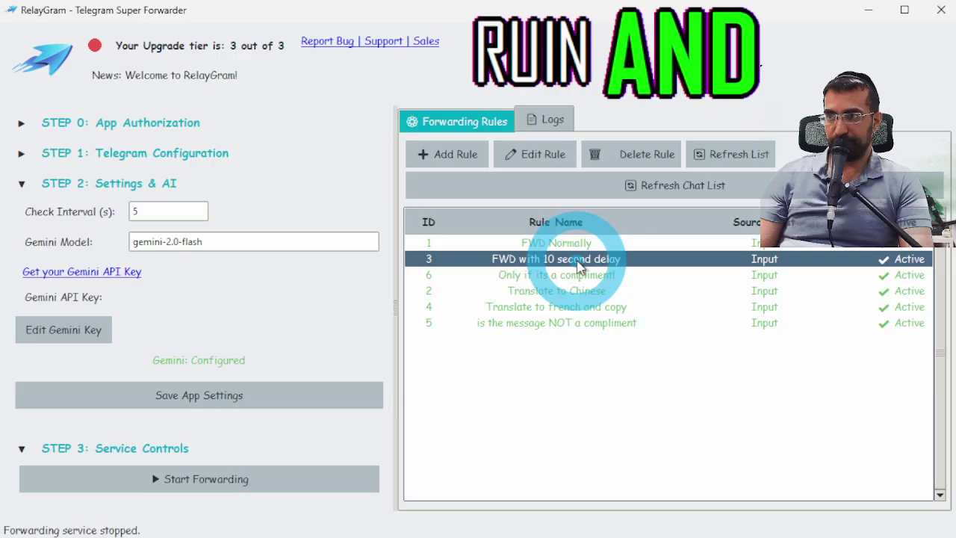
Step: Open the FWD with 10 second delay rule for editing and review its destination, as-is forwarding and media type options
{"action": "left_click", "coordinate": [533, 156]}
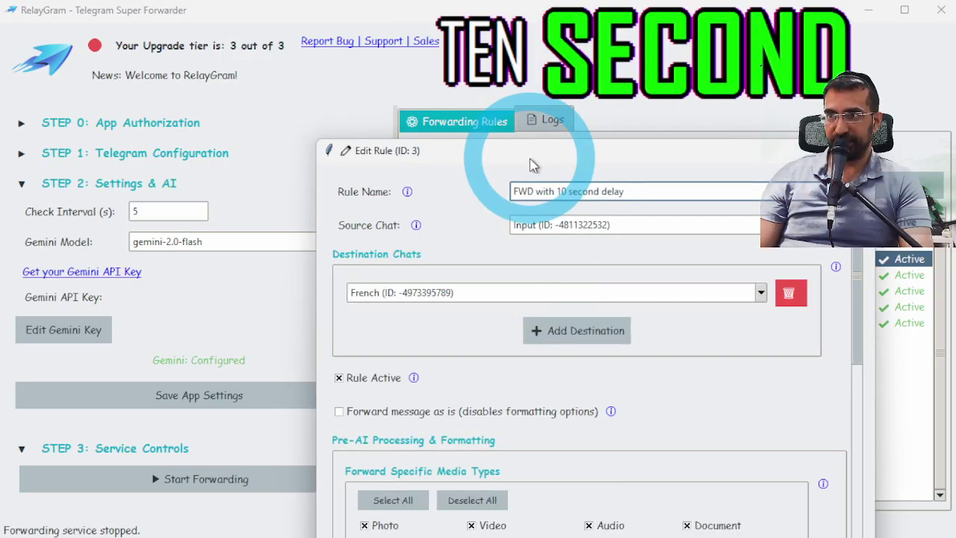
{"action": "scroll", "coordinate": [490, 359], "scroll_direction": "down", "scroll_amount": 3}
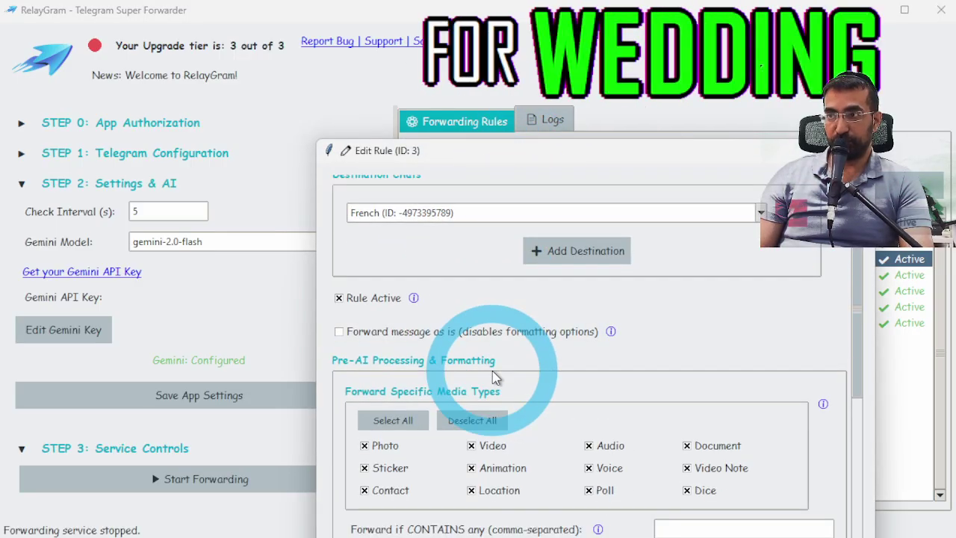
{"action": "scroll", "coordinate": [493, 377], "scroll_direction": "up", "scroll_amount": 3}
{"action": "left_click_drag", "start_coordinate": [434, 159], "coordinate": [447, 123]}
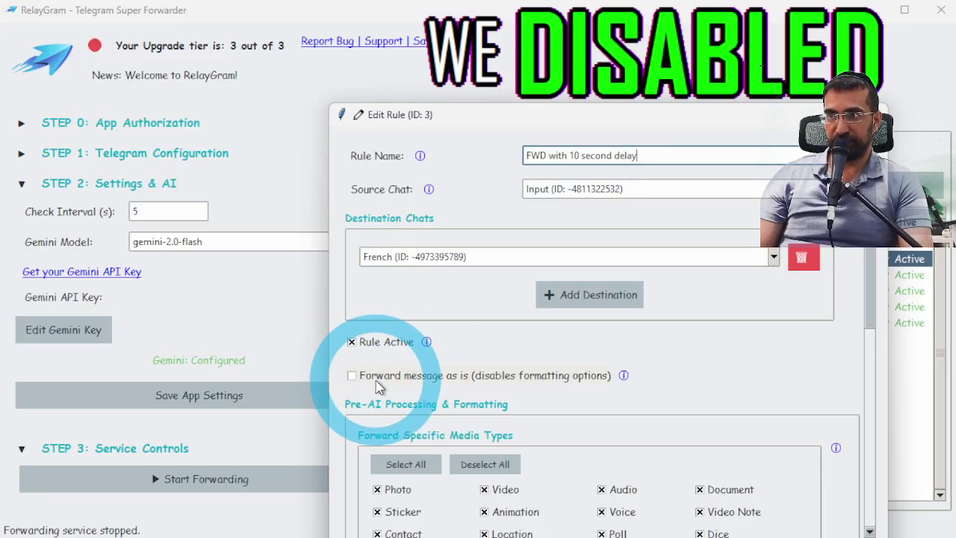
{"action": "left_click_drag", "start_coordinate": [465, 120], "coordinate": [463, 110]}
Step: Clear the prefix message of the FWD with 10 second delay rule
{"action": "scroll", "coordinate": [495, 341], "scroll_direction": "down", "scroll_amount": 5}
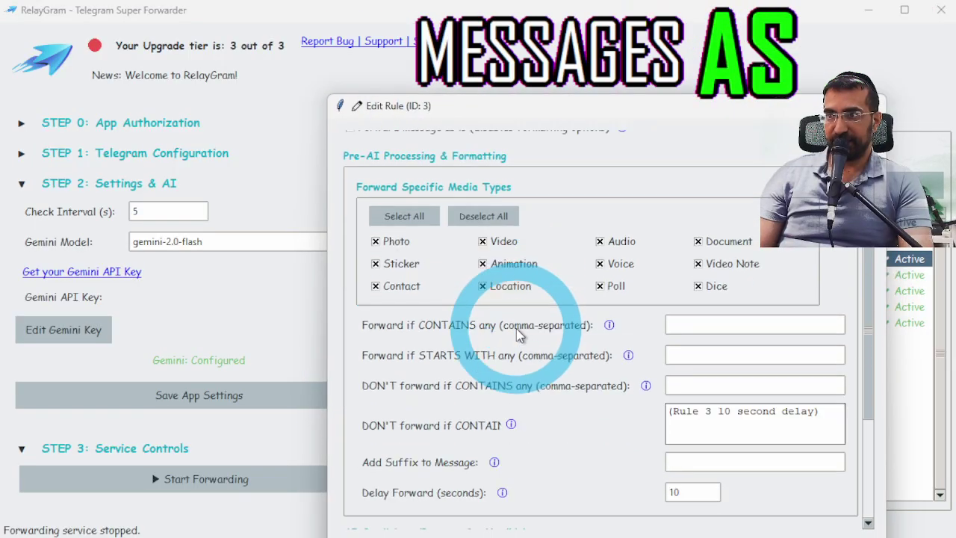
{"action": "triple_click", "coordinate": [755, 346]}
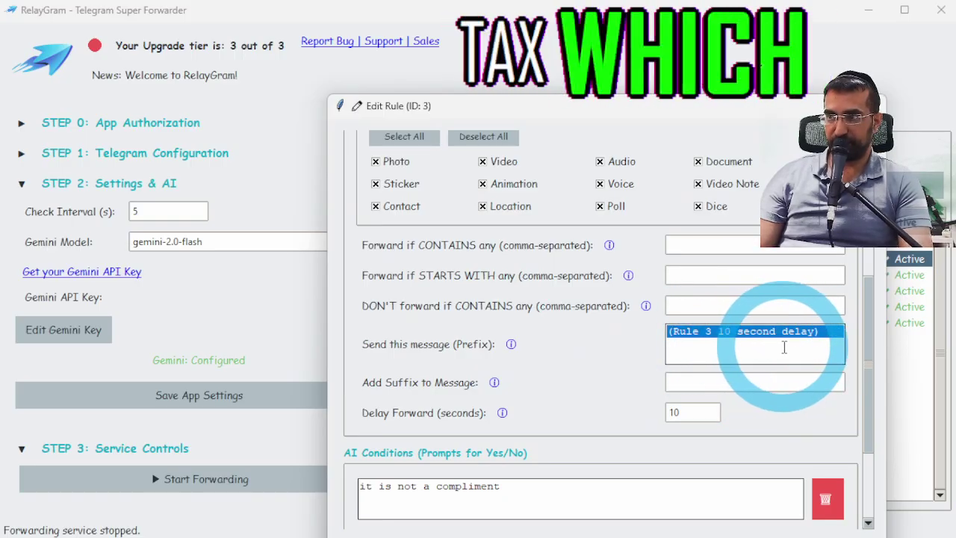
{"action": "key", "text": "BackSpace"}
Step: Examine the rule's AI condition and its forwarding delay in seconds, and leave the rule editor
{"action": "scroll", "coordinate": [604, 359], "scroll_direction": "down", "scroll_amount": 3}
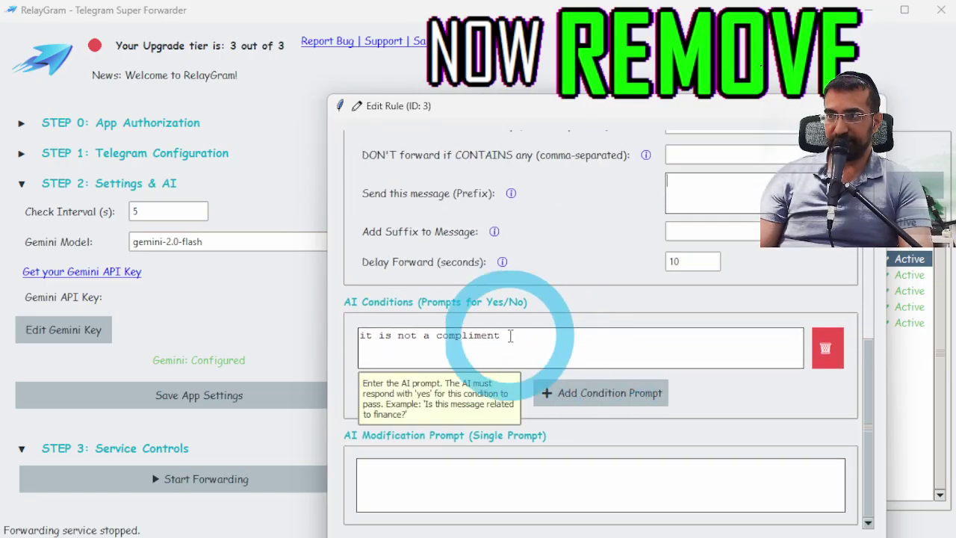
{"action": "triple_click", "coordinate": [382, 335]}
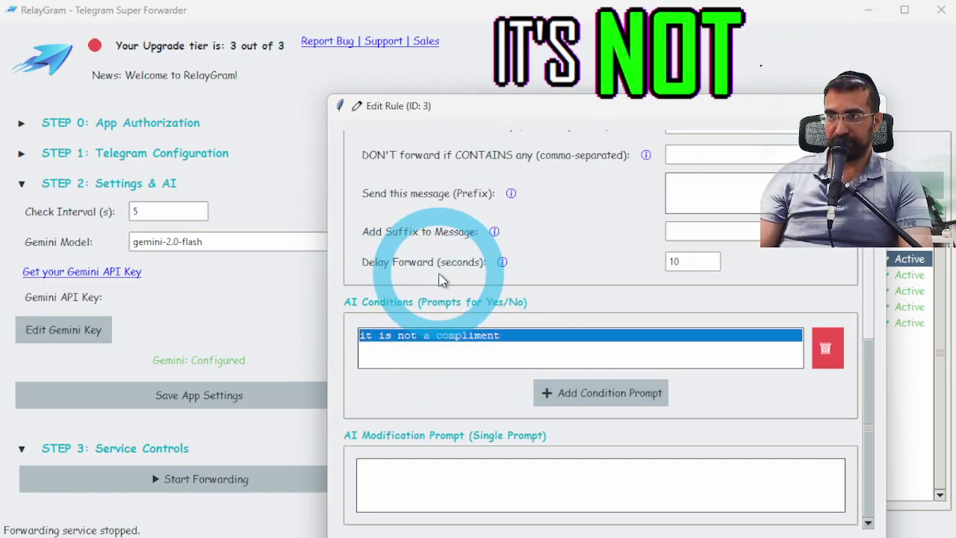
{"action": "double_click", "coordinate": [671, 258]}
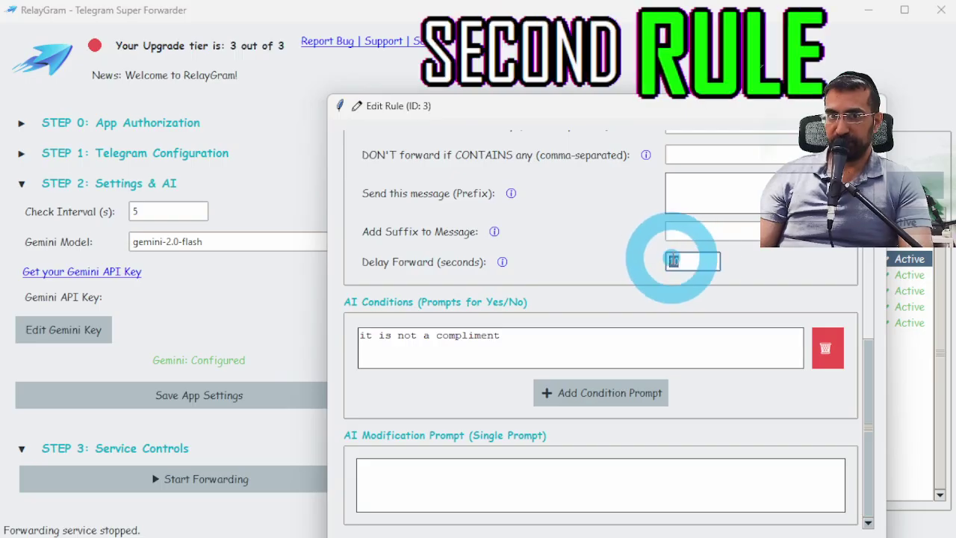
{"action": "left_click", "coordinate": [693, 262]}
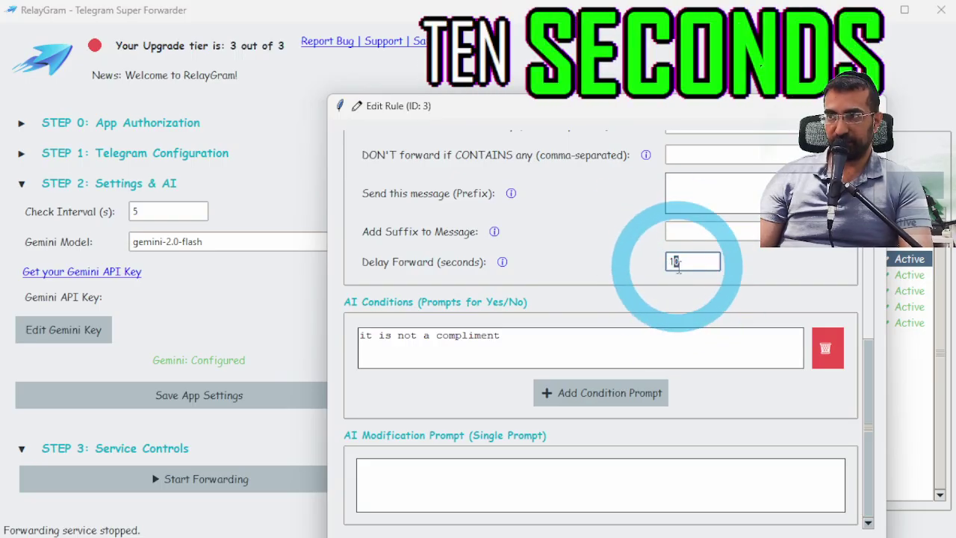
{"action": "double_click", "coordinate": [676, 261]}
{"action": "left_click", "coordinate": [693, 262]}
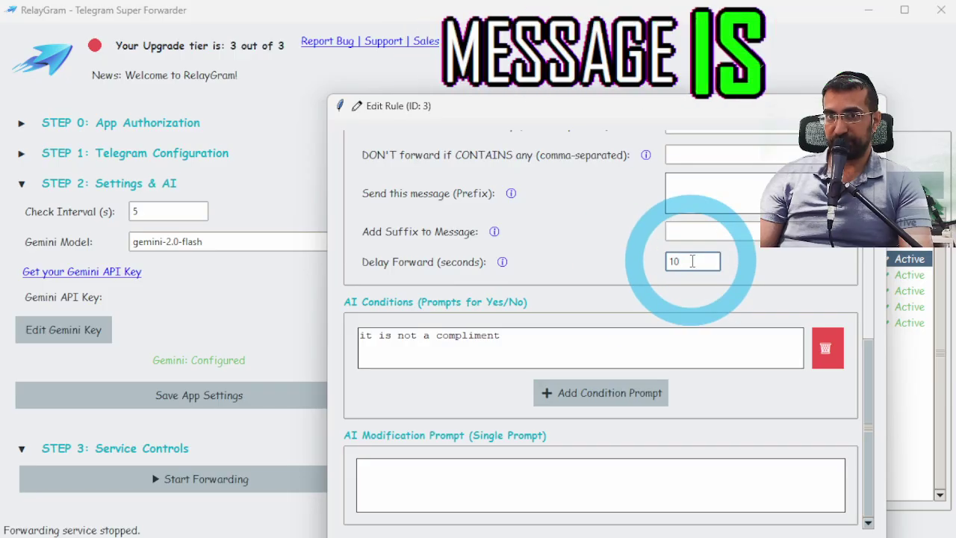
{"action": "double_click", "coordinate": [670, 259]}
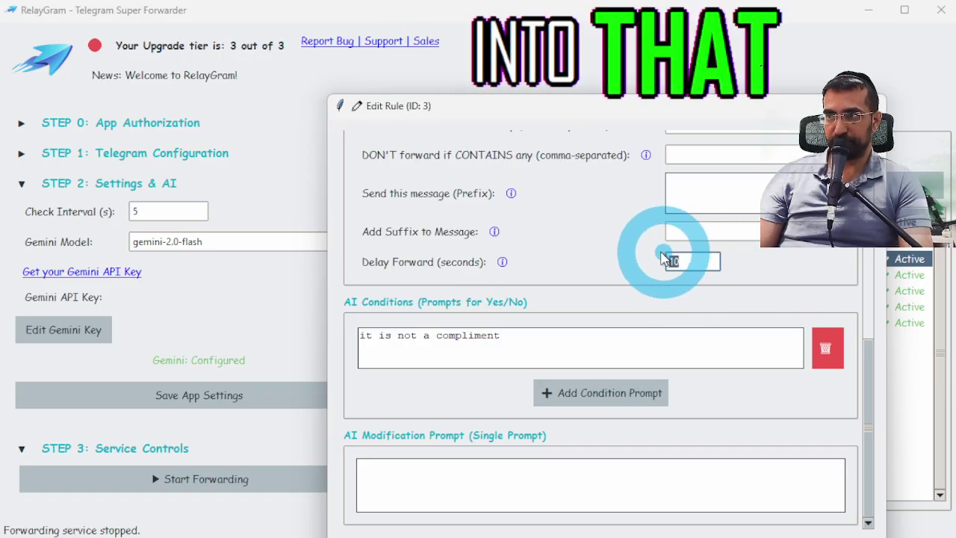
{"action": "left_click", "coordinate": [605, 495]}
{"action": "left_click", "coordinate": [626, 532]}
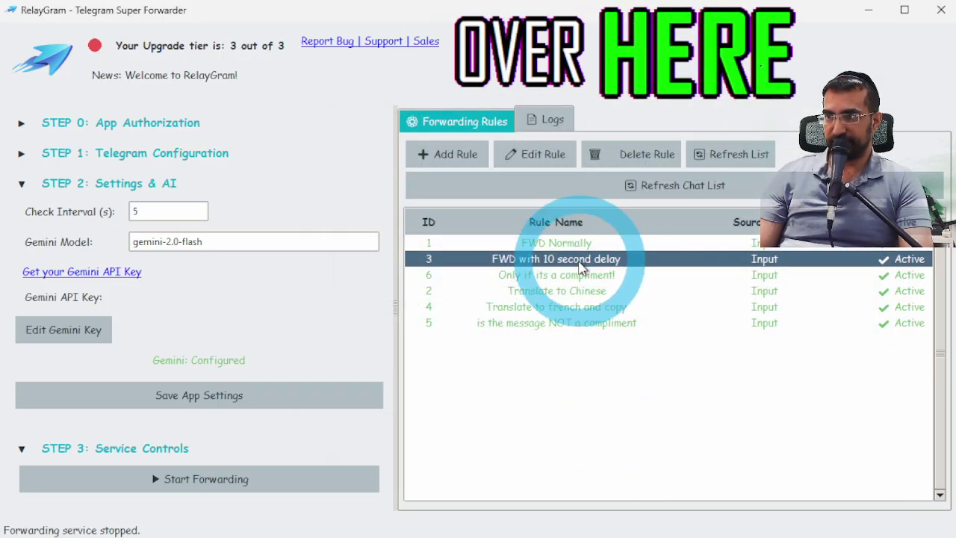
Step: Open the "Only if its a compliment!" rule for editing, examine its AI condition prompt, and leave the rule editor
{"action": "left_click", "coordinate": [556, 277]}
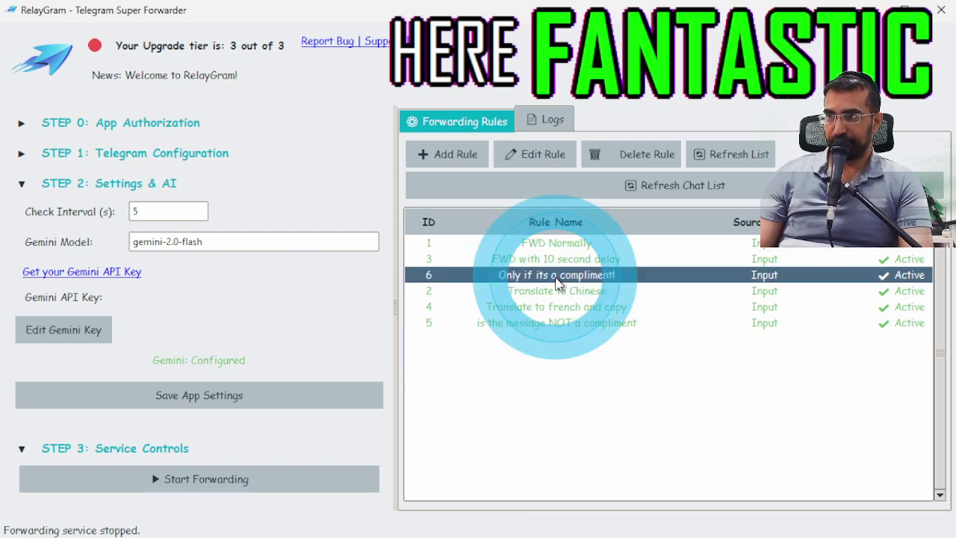
{"action": "left_click", "coordinate": [535, 155]}
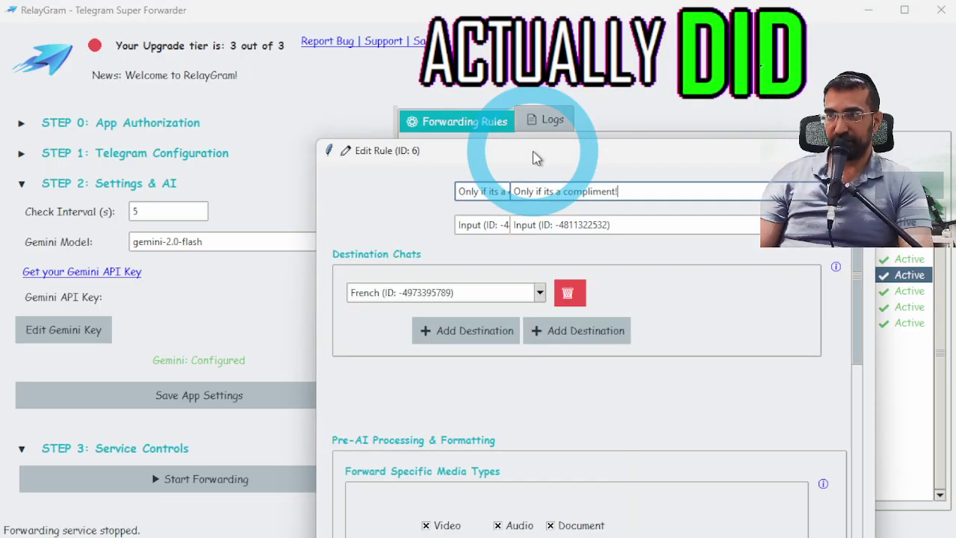
{"action": "scroll", "coordinate": [672, 449], "scroll_direction": "down", "scroll_amount": 5}
{"action": "scroll", "coordinate": [704, 426], "scroll_direction": "down", "scroll_amount": 2}
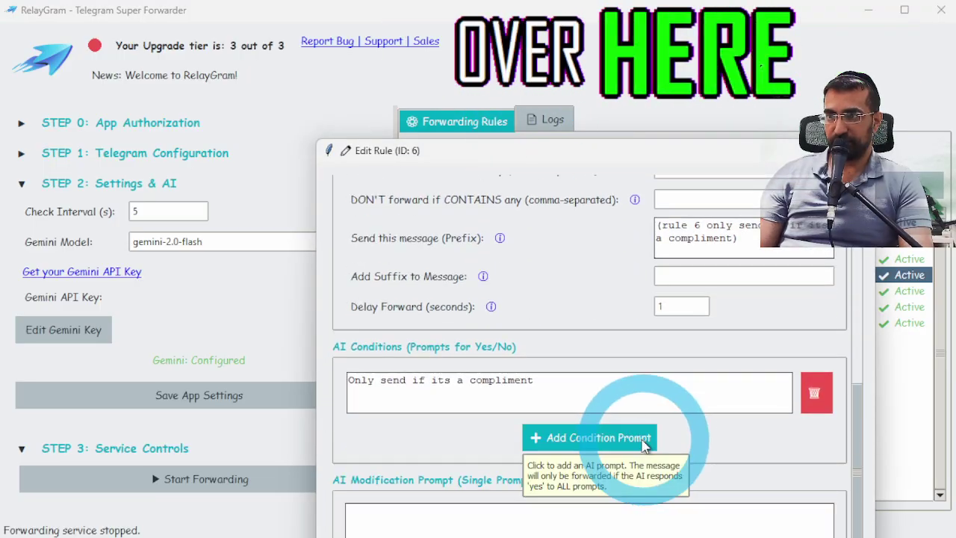
{"action": "triple_click", "coordinate": [505, 377]}
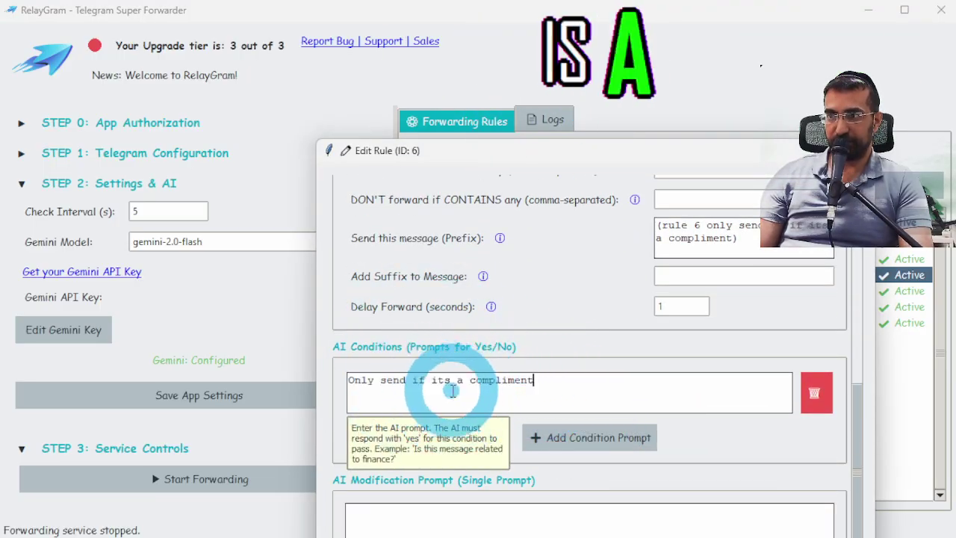
{"action": "left_click", "coordinate": [680, 532]}
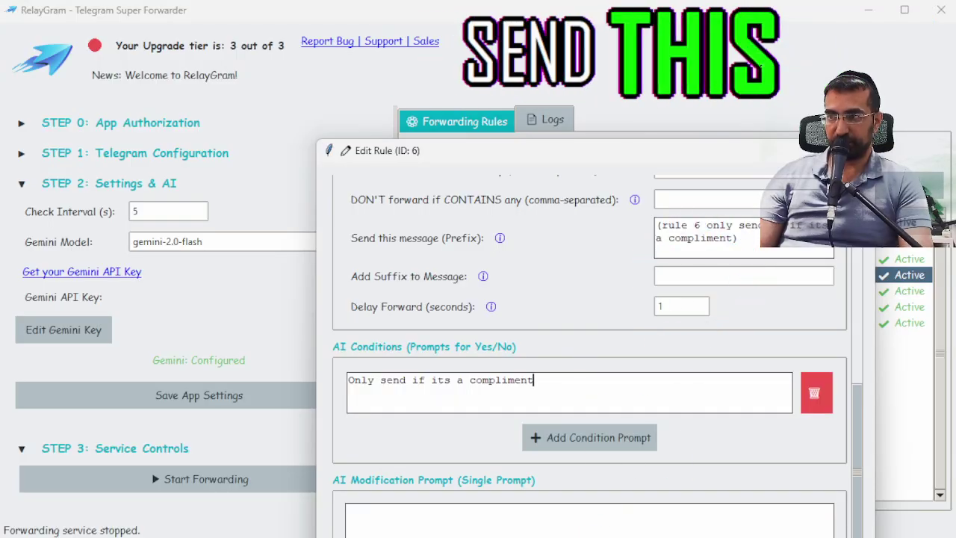
{"action": "left_click", "coordinate": [792, 535]}
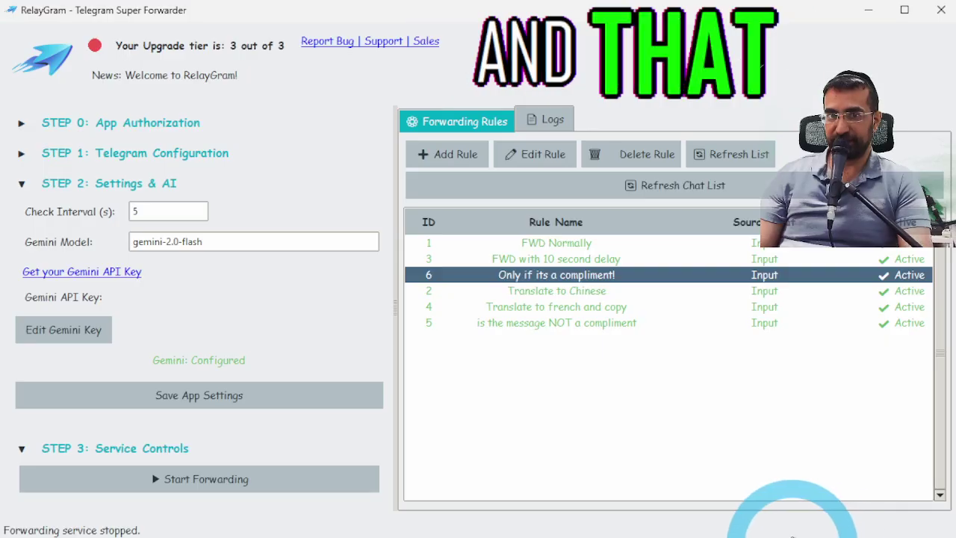
Step: Check the French group in Telegram for a rule 6 message, then return to RelayGram and start forwarding
{"action": "left_click", "coordinate": [789, 535]}
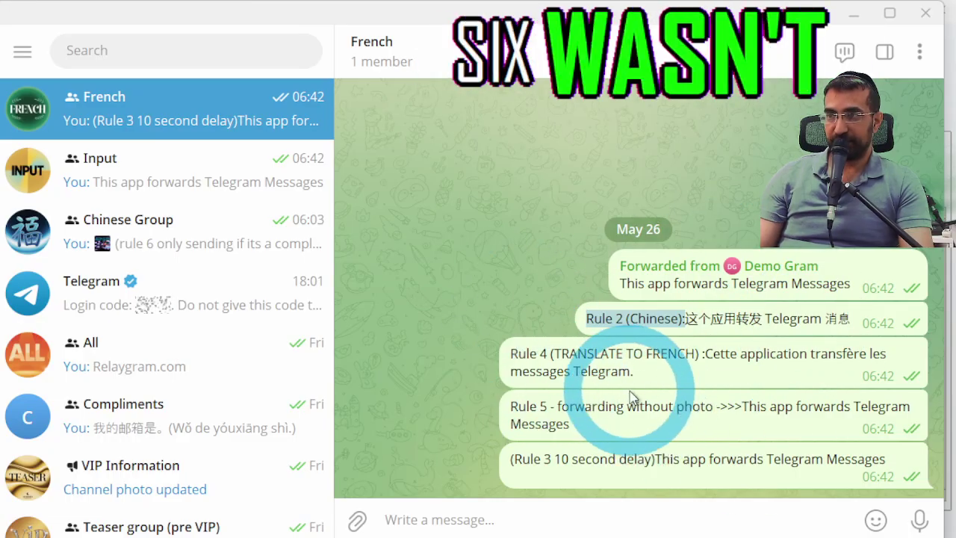
{"action": "key", "text": "alt+Tab"}
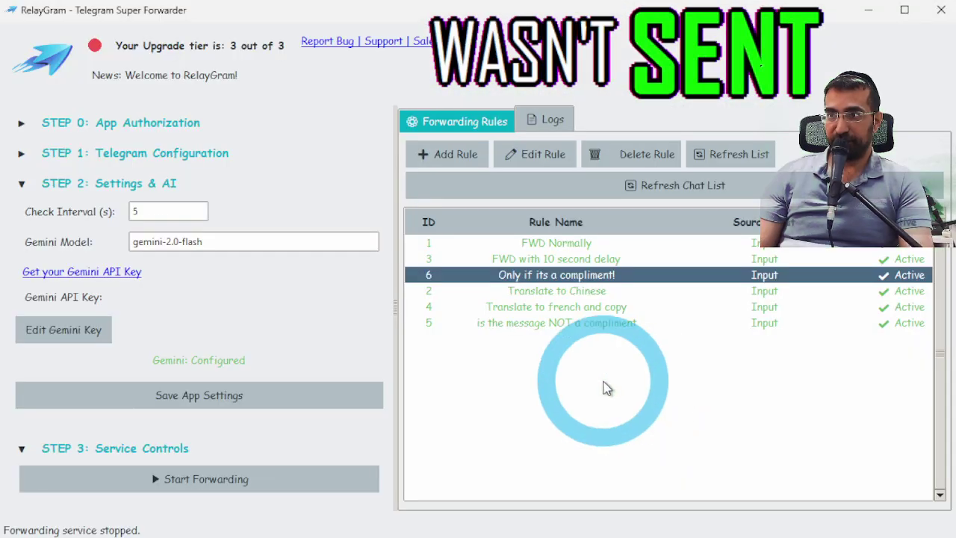
{"action": "left_click", "coordinate": [225, 481]}
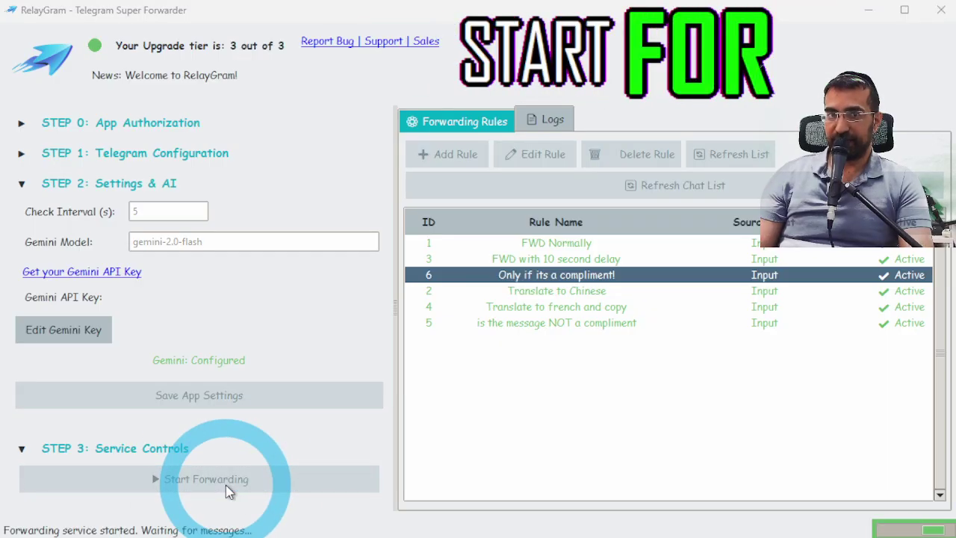
Step: Switch to Telegram and send the message "You are the best person in the world" in the Input group
{"action": "key", "text": "alt+Tab"}
{"action": "left_click", "coordinate": [153, 189]}
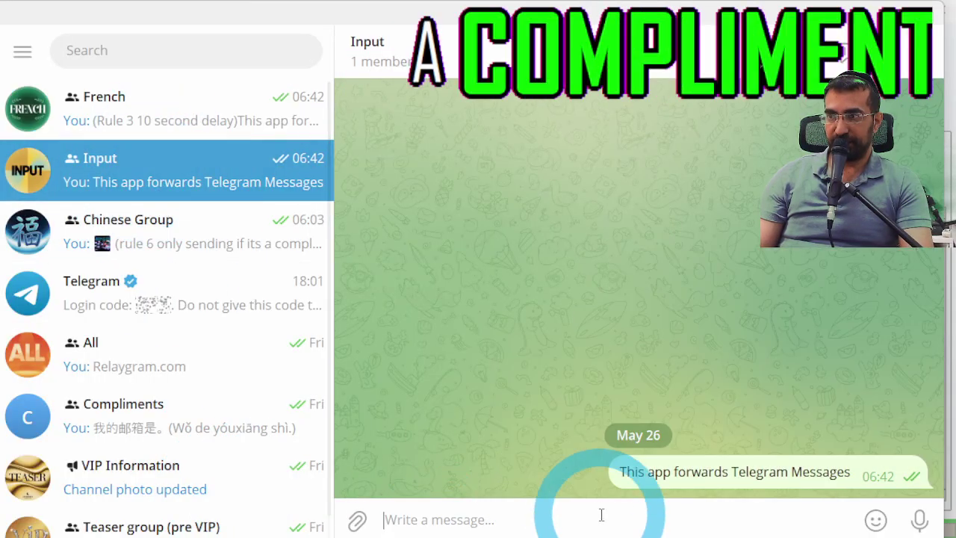
{"action": "type", "text": "You are "}
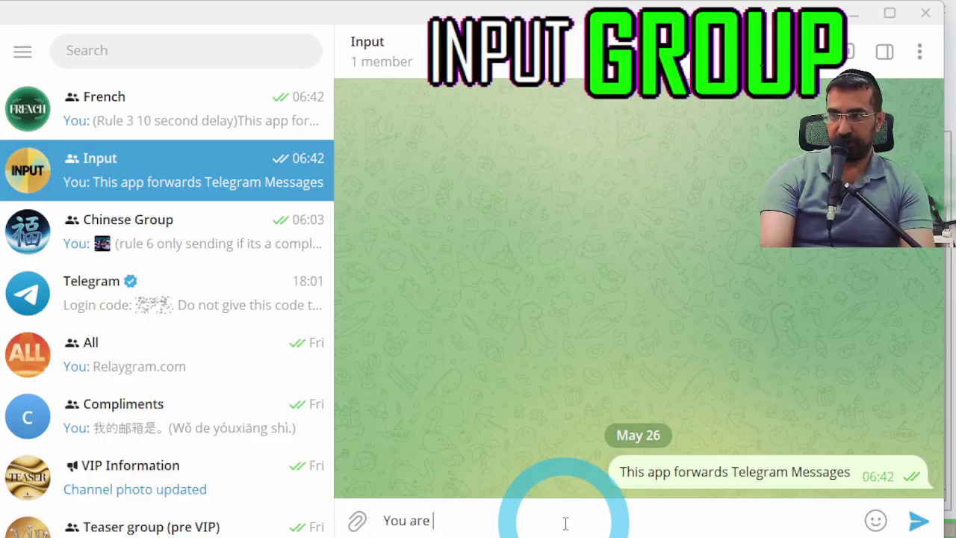
{"action": "type", "text": "the best person o"}
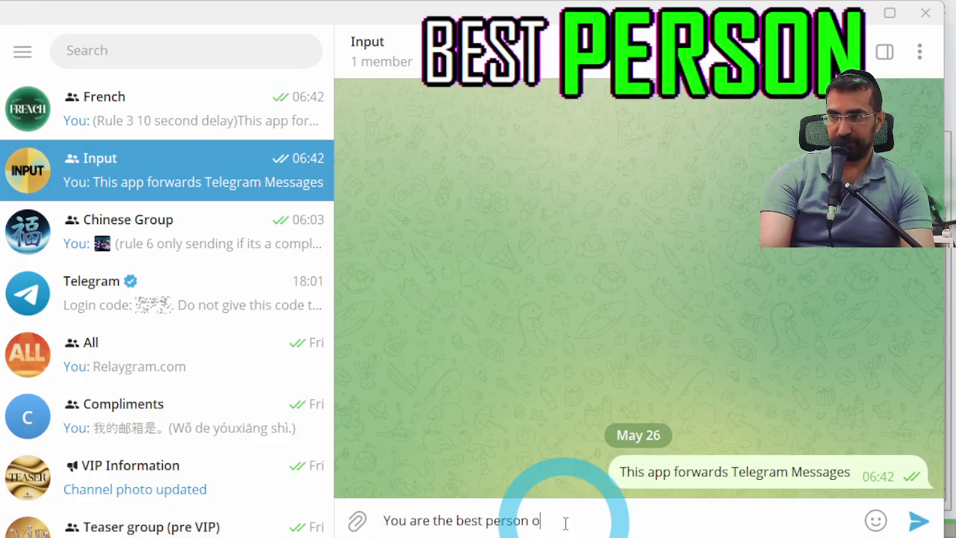
{"action": "type", "text": "in the"}
{"action": "key", "text": "ctrl+BackSpace"}
{"action": "key", "text": "ctrl+BackSpace"}
{"action": "key", "text": "ctrl+BackSpace"}
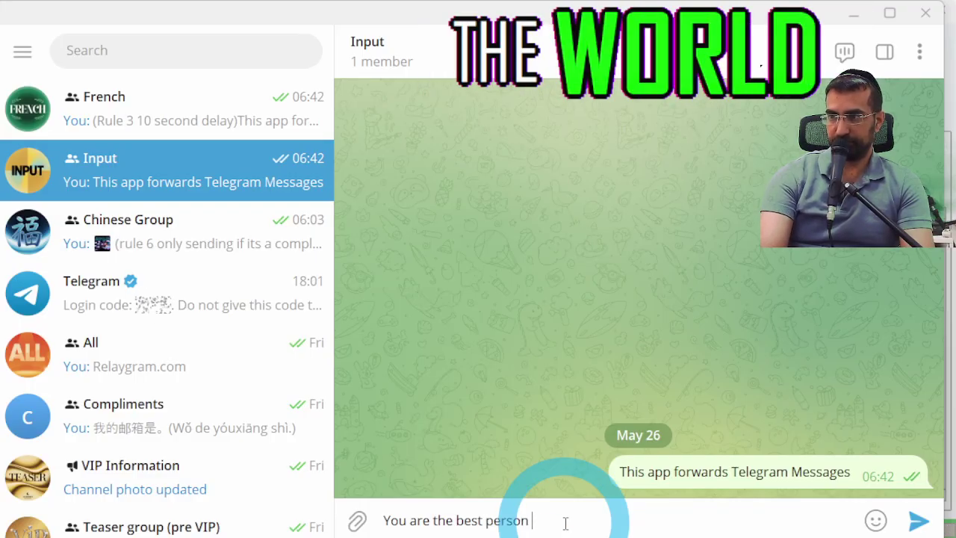
{"action": "key", "text": "Return"}
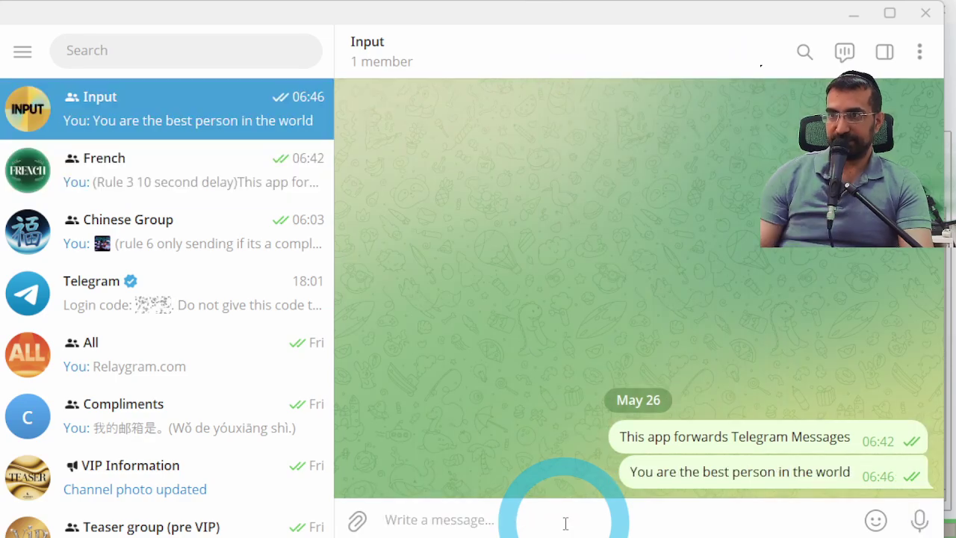
Step: Open the French group and examine the prefix and text of the newest forwarded message
{"action": "left_click", "coordinate": [160, 171]}
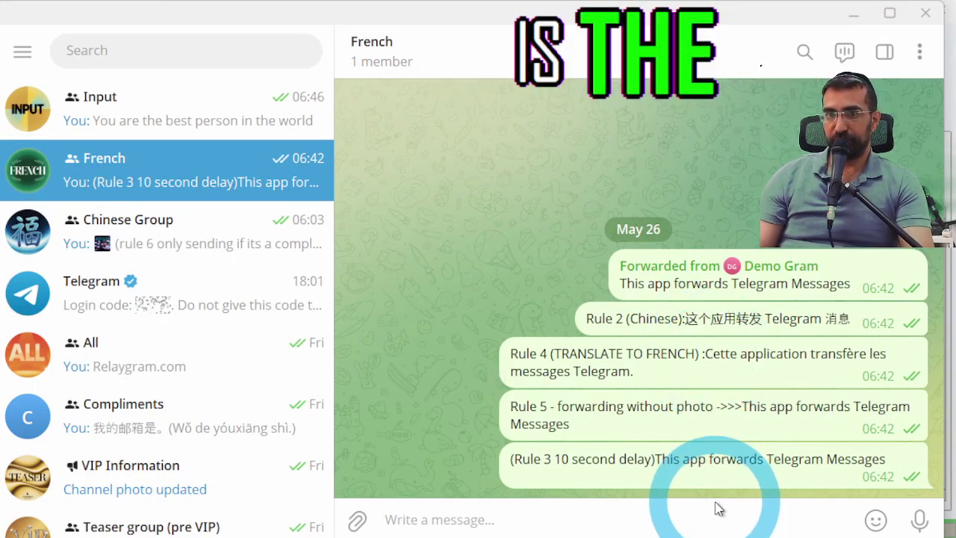
{"action": "left_click_drag", "start_coordinate": [564, 460], "coordinate": [652, 457]}
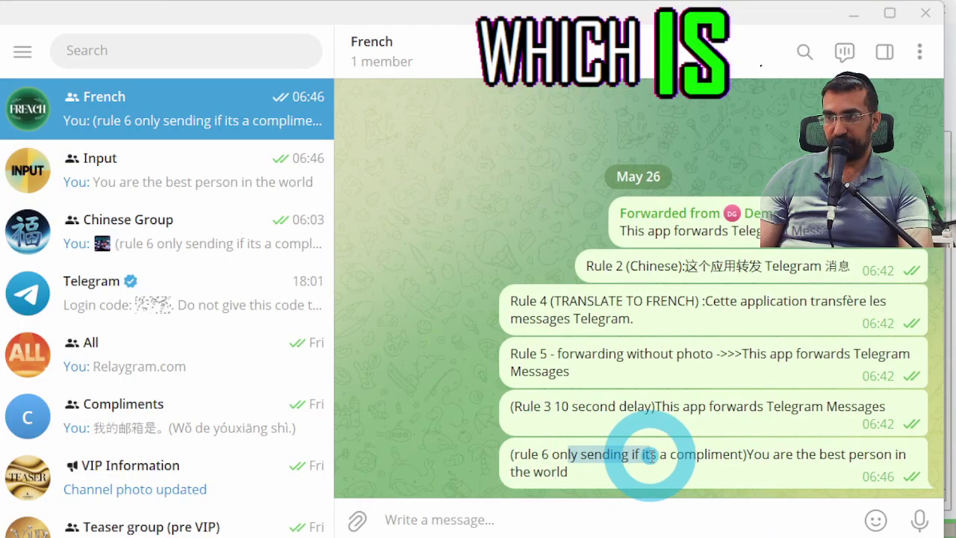
{"action": "left_click_drag", "start_coordinate": [715, 459], "coordinate": [819, 473]}
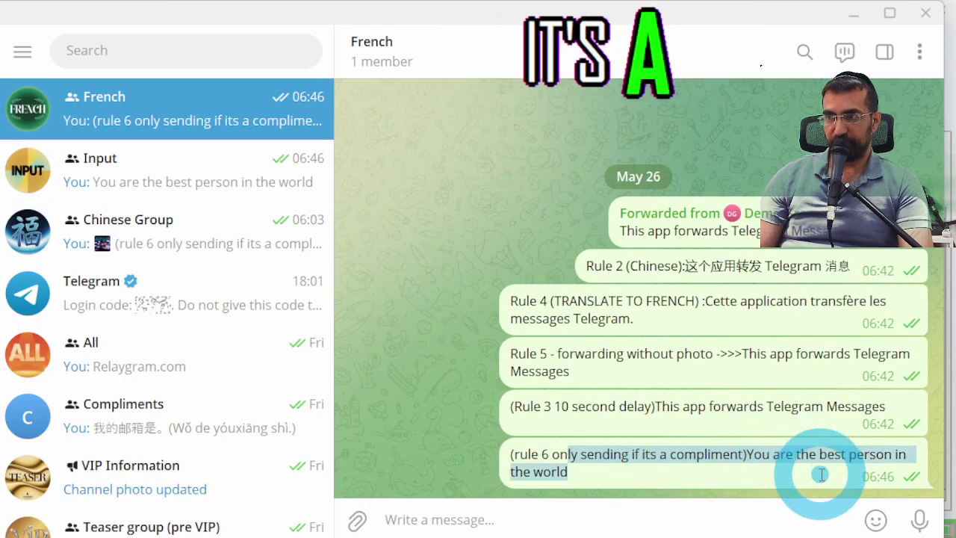
{"action": "left_click", "coordinate": [819, 473]}
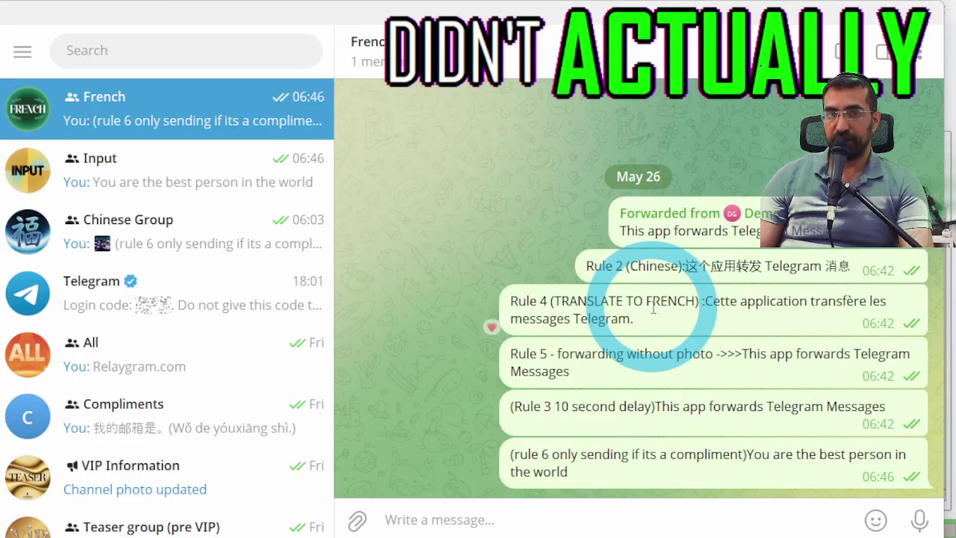
Step: Switch to RelayGram and collapse the Settings & AI section
{"action": "key", "text": "alt+Tab"}
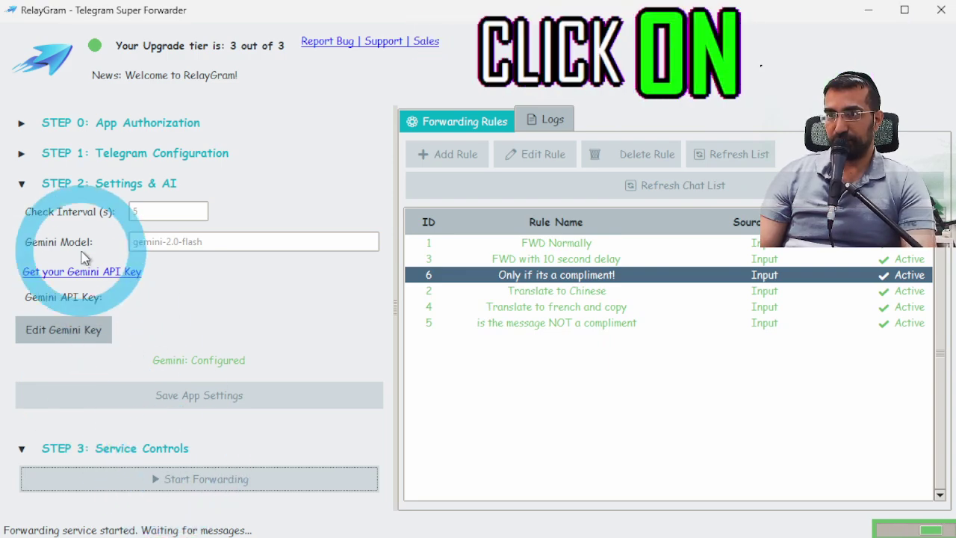
{"action": "left_click", "coordinate": [22, 185]}
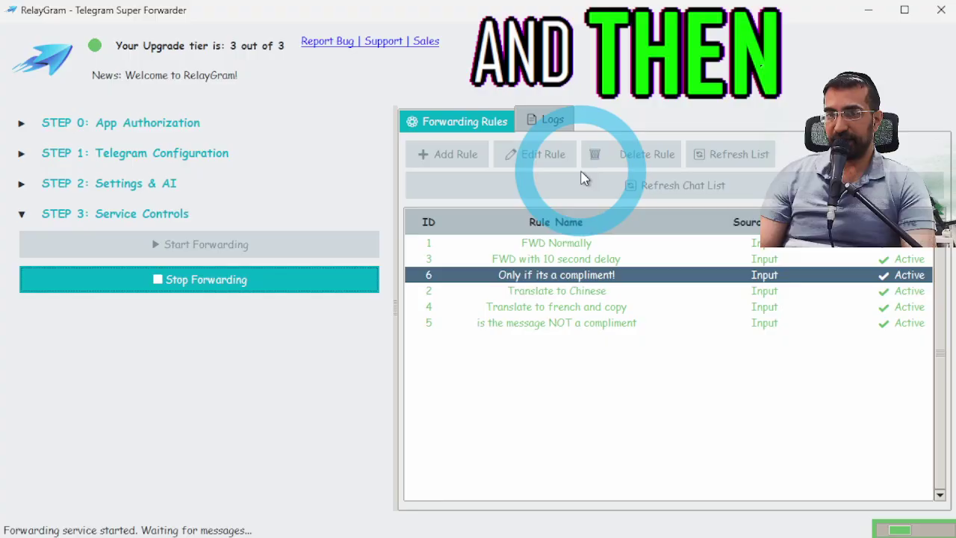
Step: With forwarding stopped, add a new rule named Summarize and choose the Input group as its source chat
{"action": "left_click", "coordinate": [439, 156]}
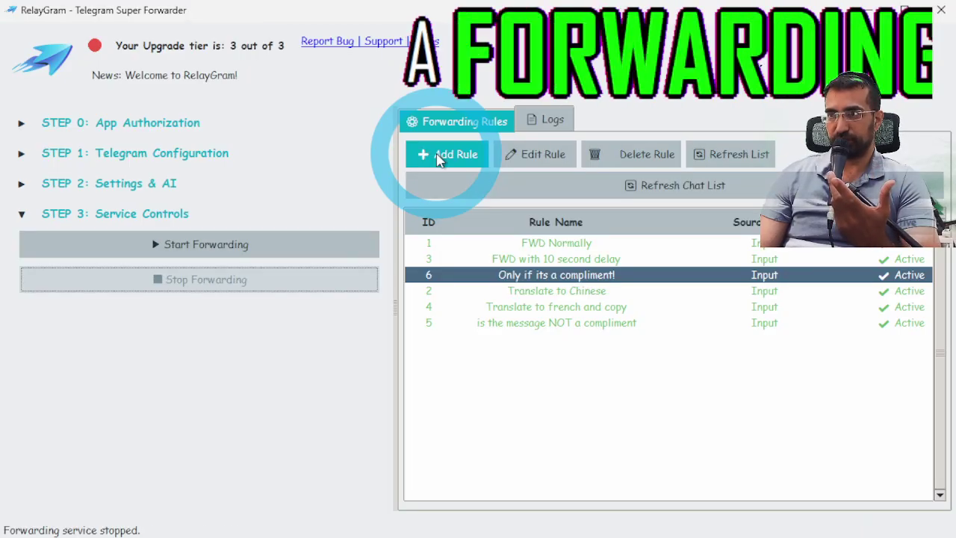
{"action": "left_click", "coordinate": [438, 156]}
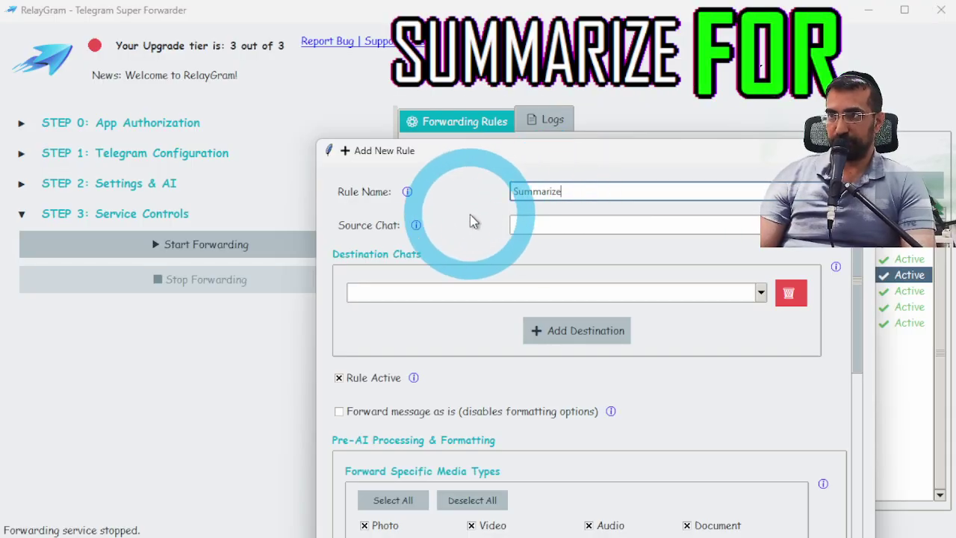
{"action": "left_click", "coordinate": [541, 226]}
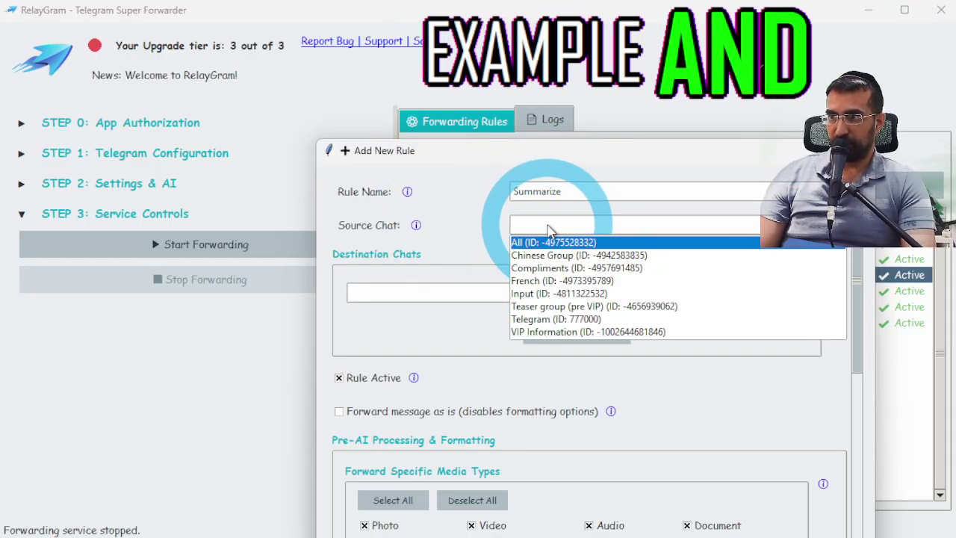
{"action": "left_click", "coordinate": [555, 296]}
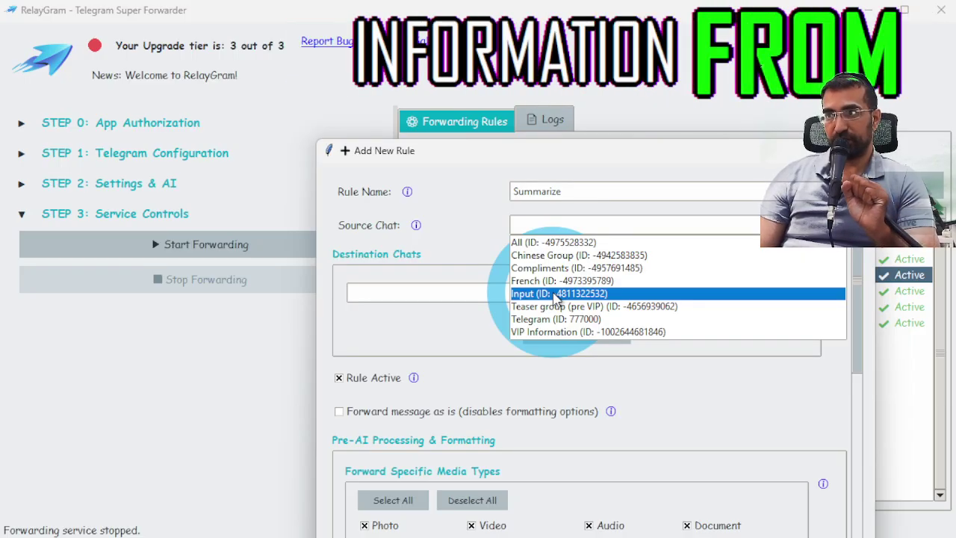
{"action": "left_click", "coordinate": [555, 296]}
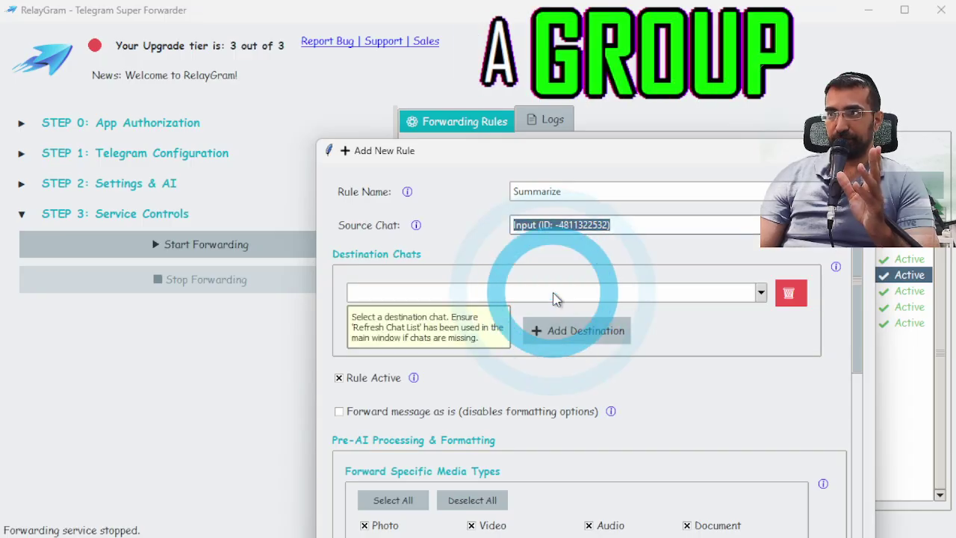
Step: Set Chinese Group as the rule's destination chat and exclude all media types from forwarding
{"action": "left_click", "coordinate": [545, 293]}
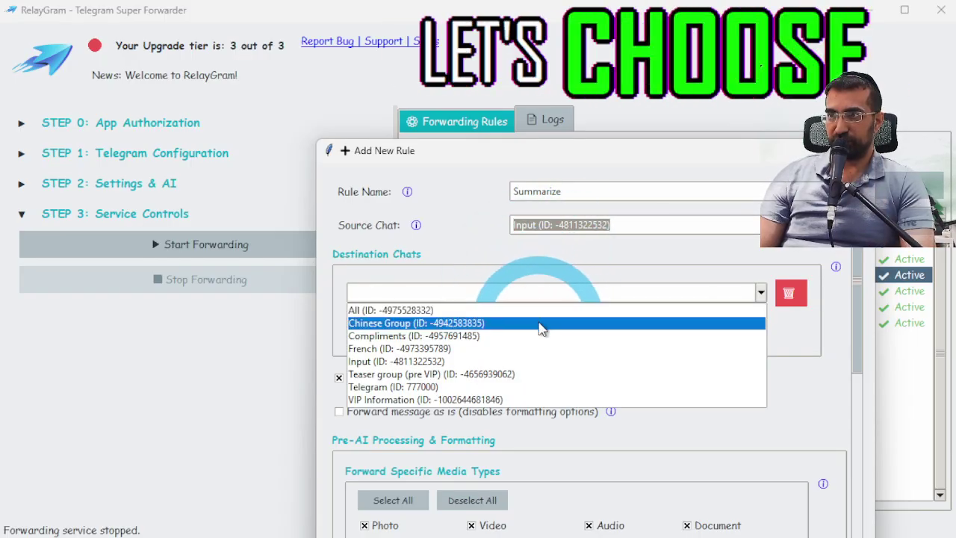
{"action": "left_click", "coordinate": [544, 322]}
{"action": "scroll", "coordinate": [478, 345], "scroll_direction": "down", "scroll_amount": 3}
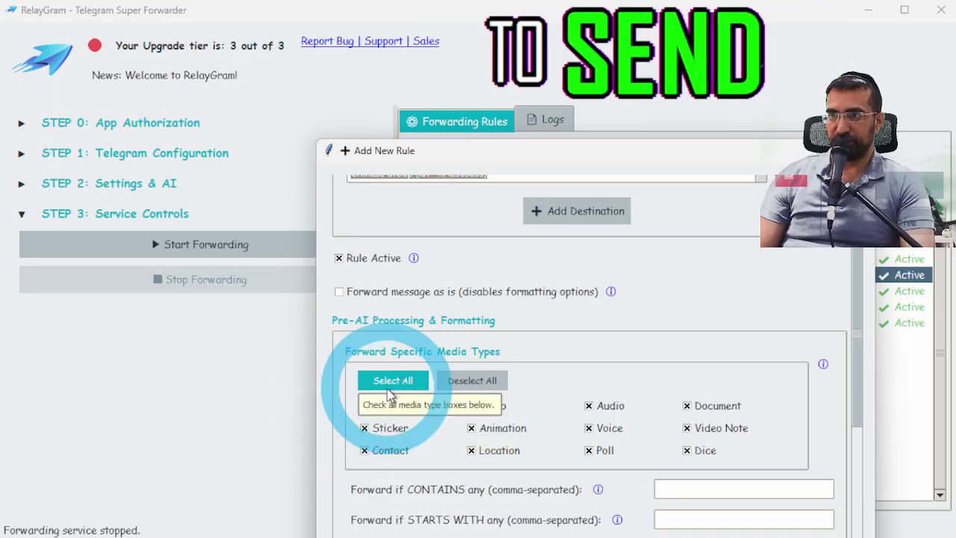
{"action": "left_click", "coordinate": [367, 407]}
{"action": "left_click", "coordinate": [467, 381]}
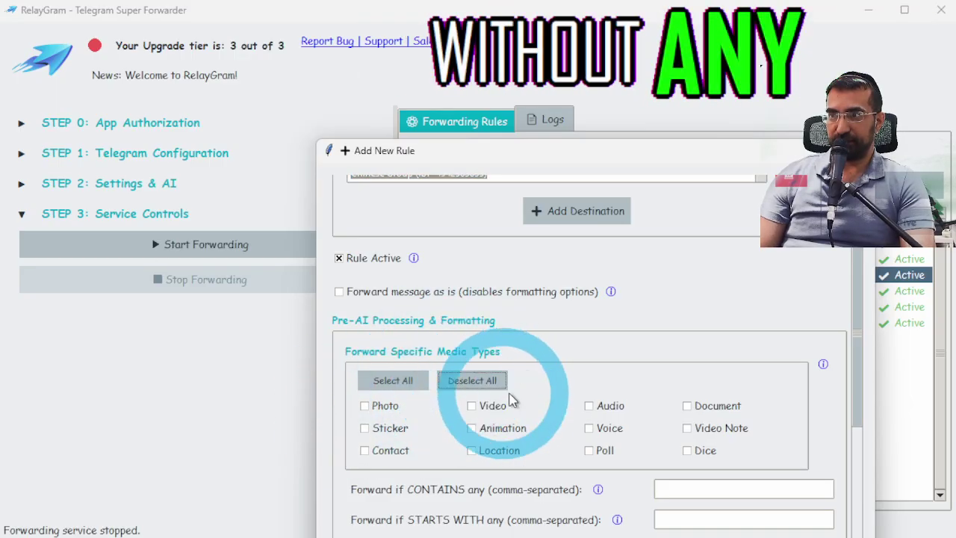
Step: Set the AI modification prompt to "Summarize the message in chinese" and the forward delay to 5 seconds, then save the rule
{"action": "scroll", "coordinate": [463, 396], "scroll_direction": "down", "scroll_amount": 3}
{"action": "scroll", "coordinate": [476, 407], "scroll_direction": "down", "scroll_amount": 5}
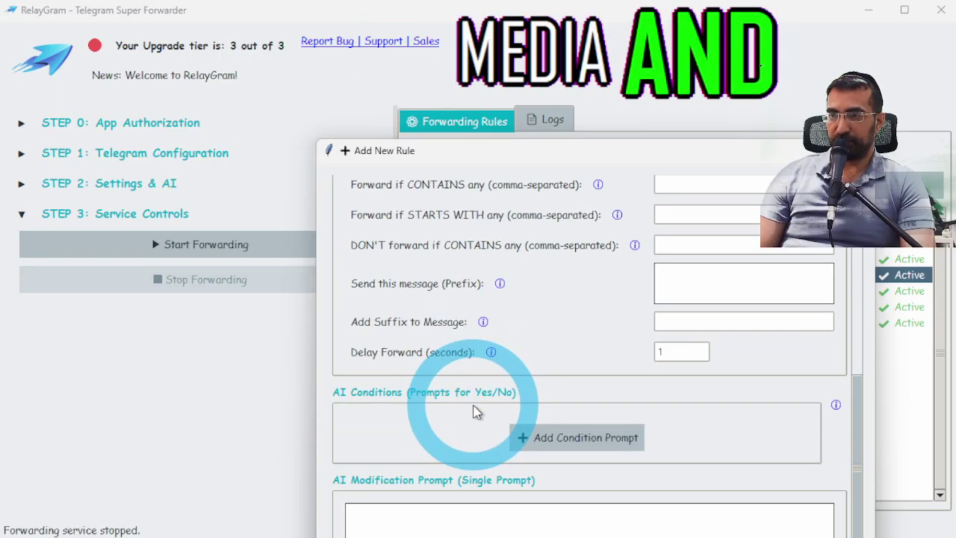
{"action": "left_click", "coordinate": [455, 525]}
{"action": "type", "text": "Sum"}
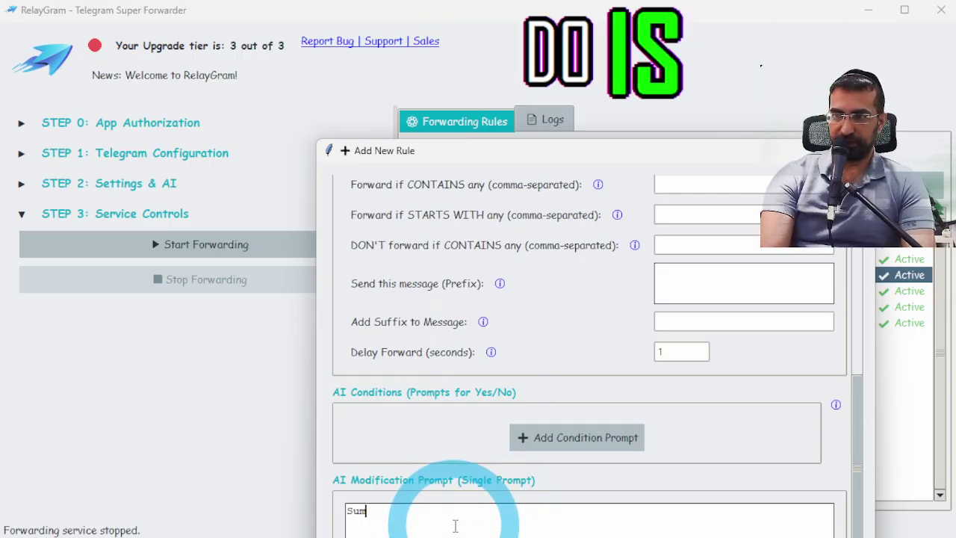
{"action": "type", "text": "marize the message"}
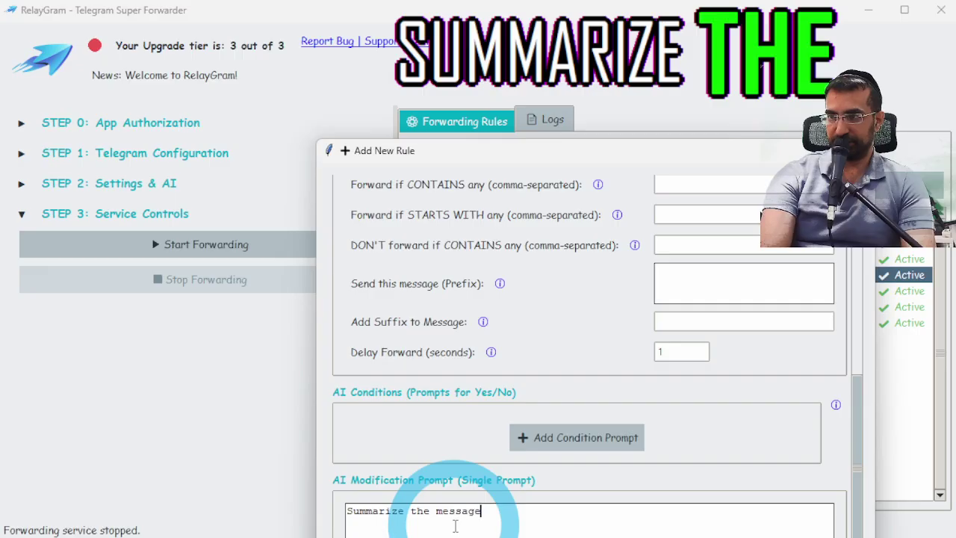
{"action": "type", "text": " in chi"}
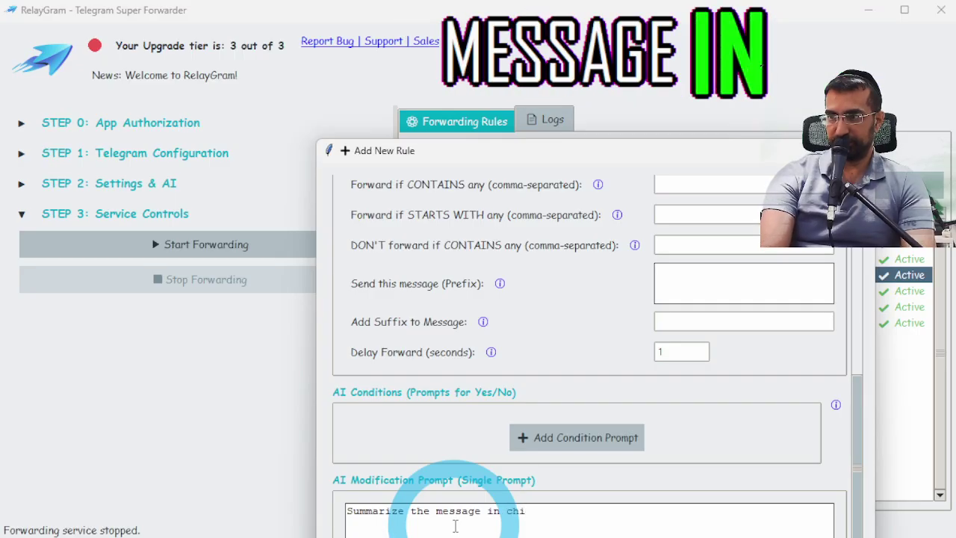
{"action": "type", "text": "nese"}
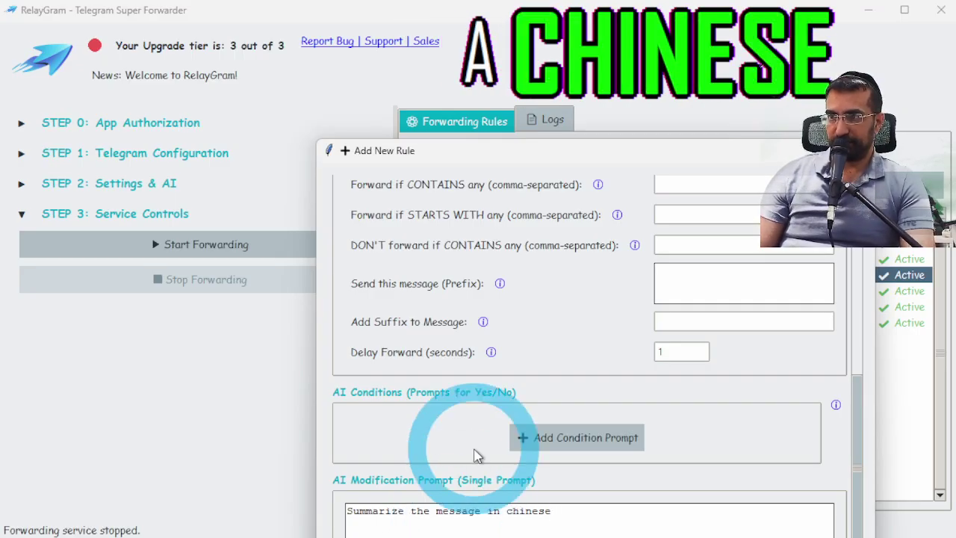
{"action": "double_click", "coordinate": [661, 352]}
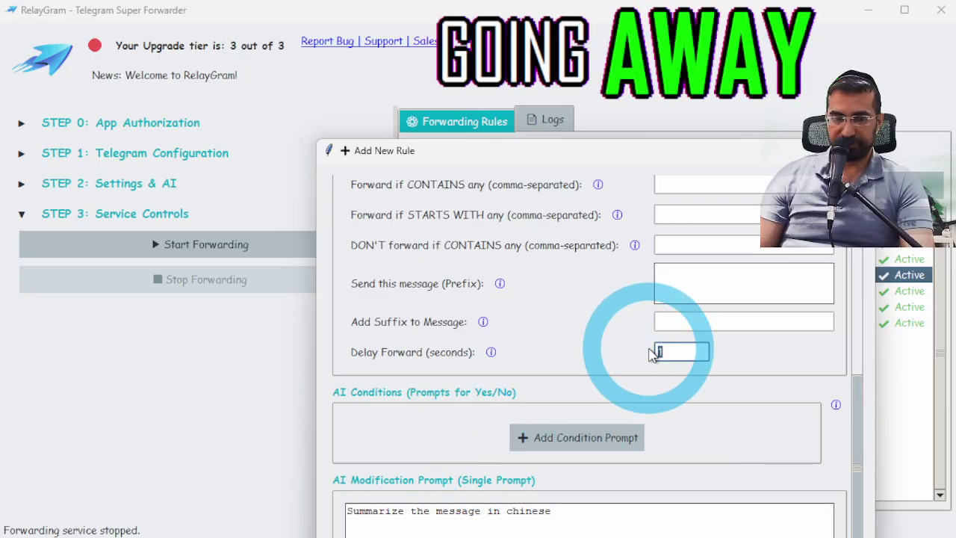
{"action": "type", "text": "5"}
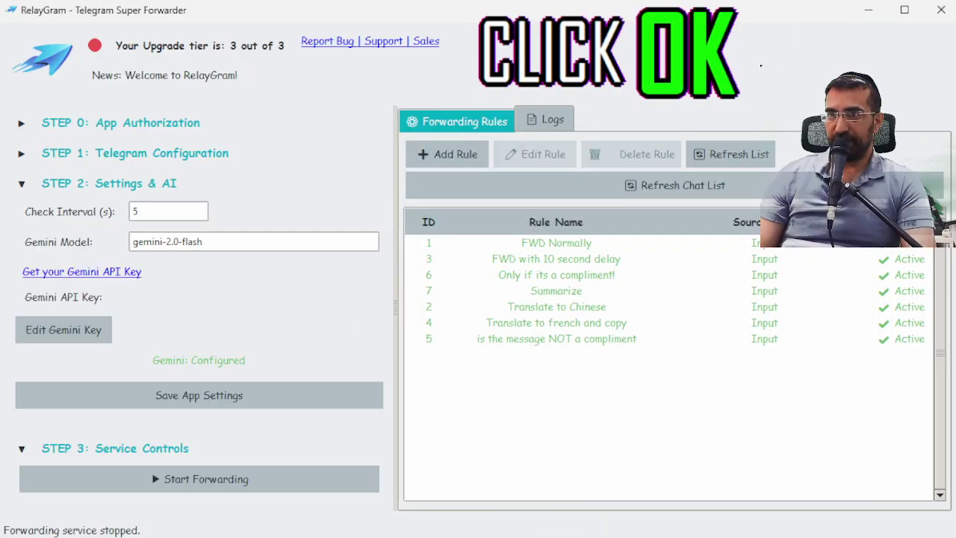
Step: Start forwarding, switch to Telegram and send "This app is fantastic and it is the best app in the world" in the Input group
{"action": "left_click", "coordinate": [215, 479]}
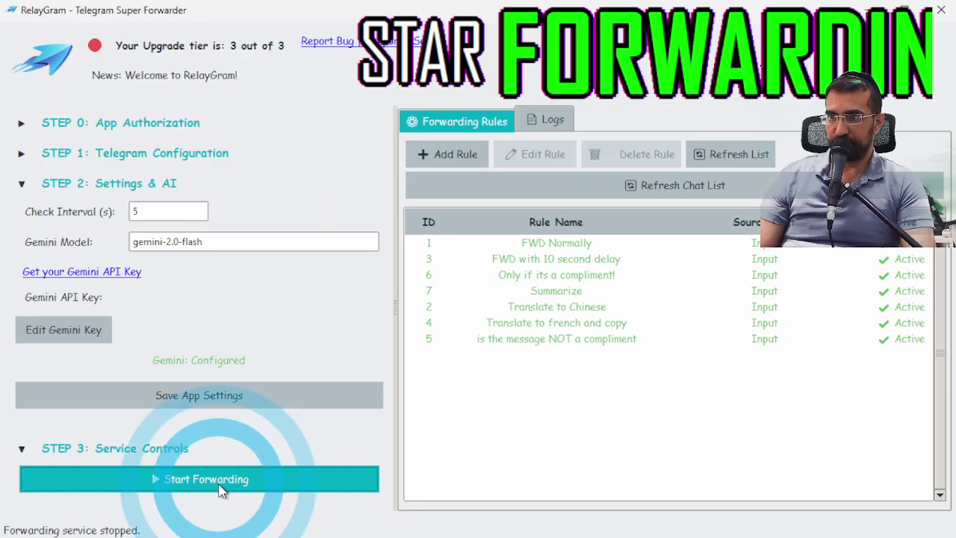
{"action": "left_click", "coordinate": [219, 481]}
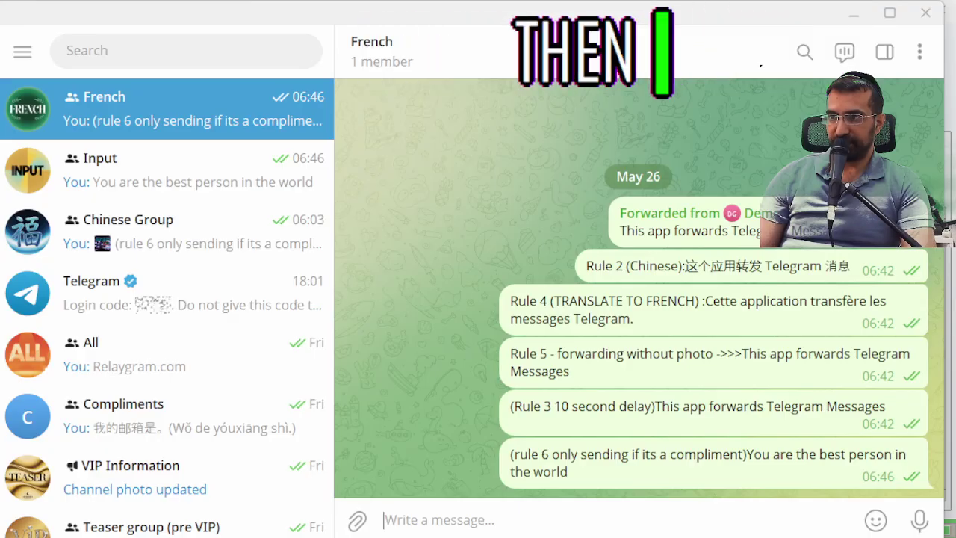
{"action": "left_click", "coordinate": [214, 172]}
{"action": "left_click", "coordinate": [672, 523]}
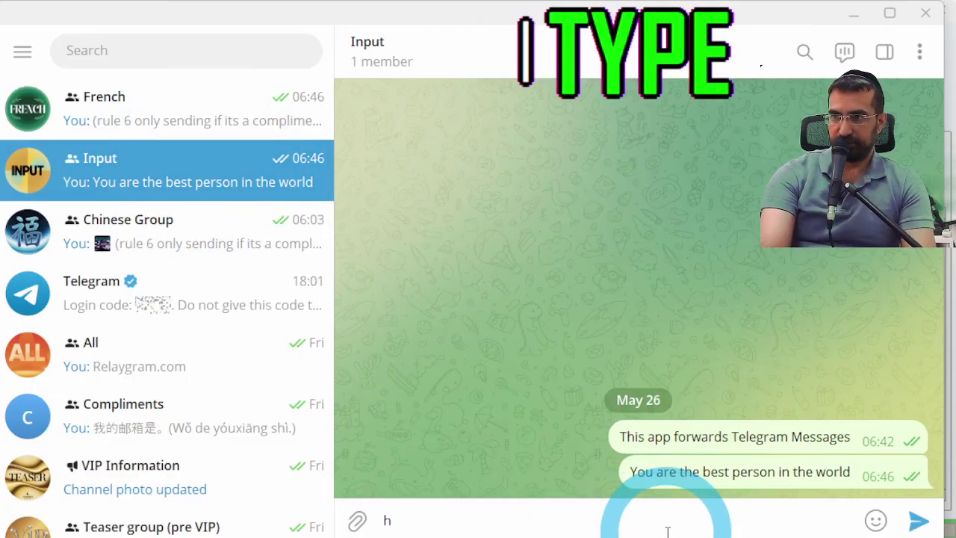
{"action": "type", "text": "This app is fant"}
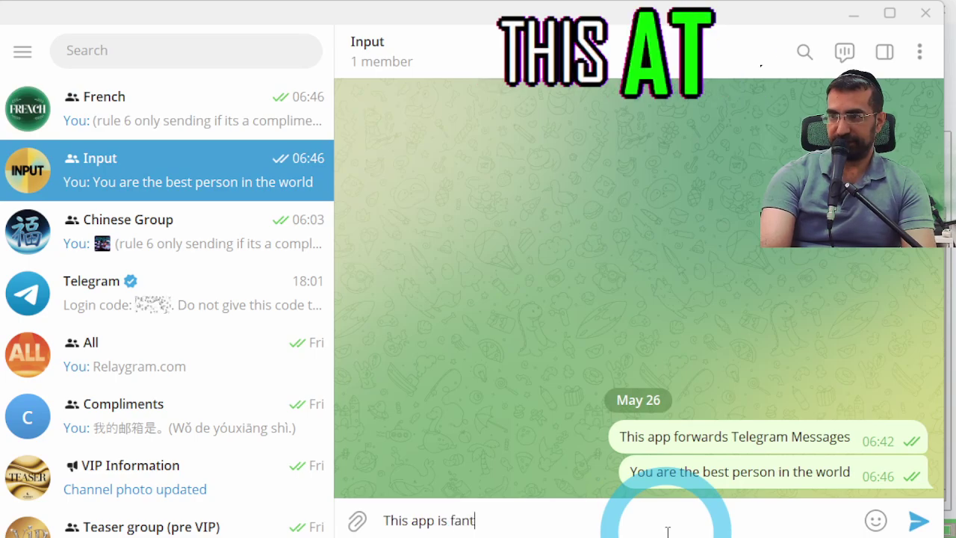
{"action": "type", "text": "astic and it is the best app "}
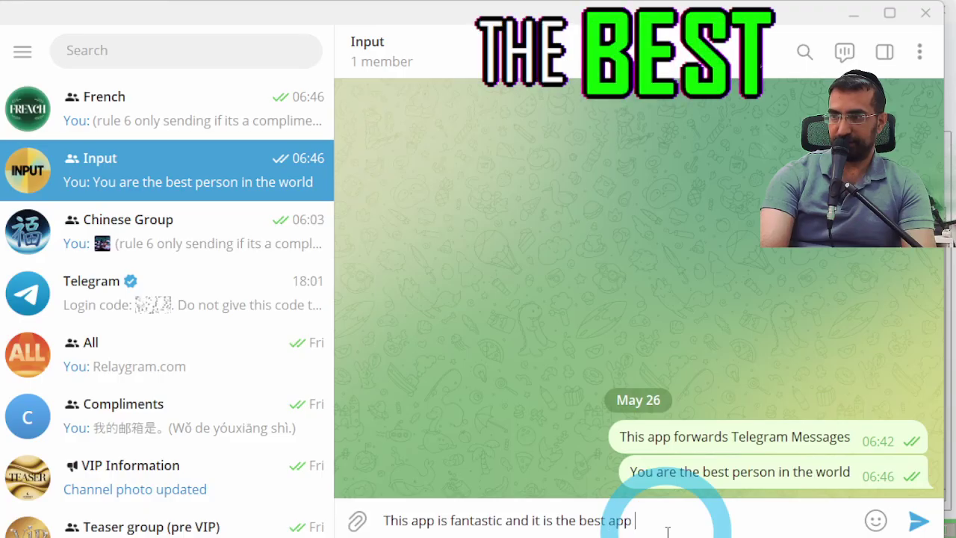
{"action": "type", "text": "in the world"}
{"action": "key", "text": "Return"}
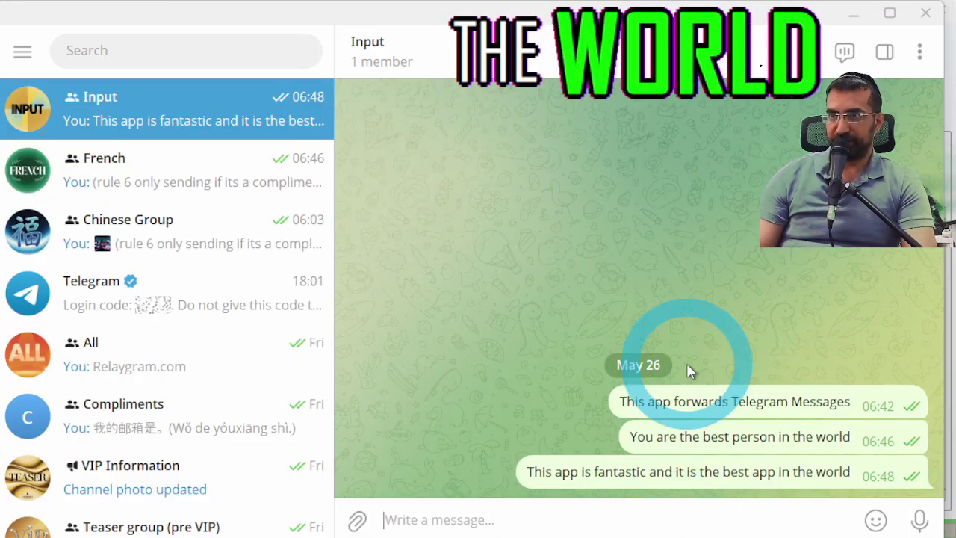
Step: Check the French group and Chinese Group for forwarded messages, and examine the Chinese summary produced by the new rule
{"action": "left_click", "coordinate": [197, 182]}
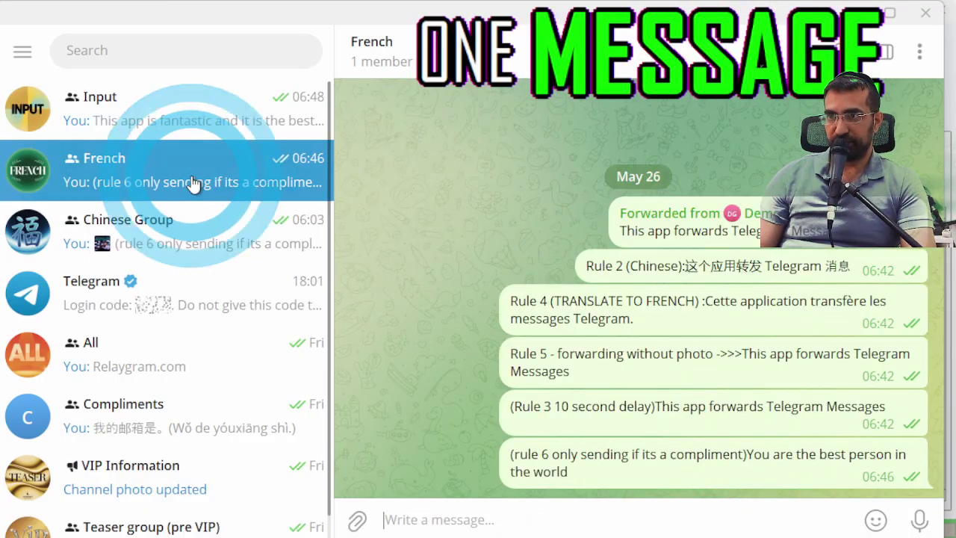
{"action": "left_click", "coordinate": [176, 237]}
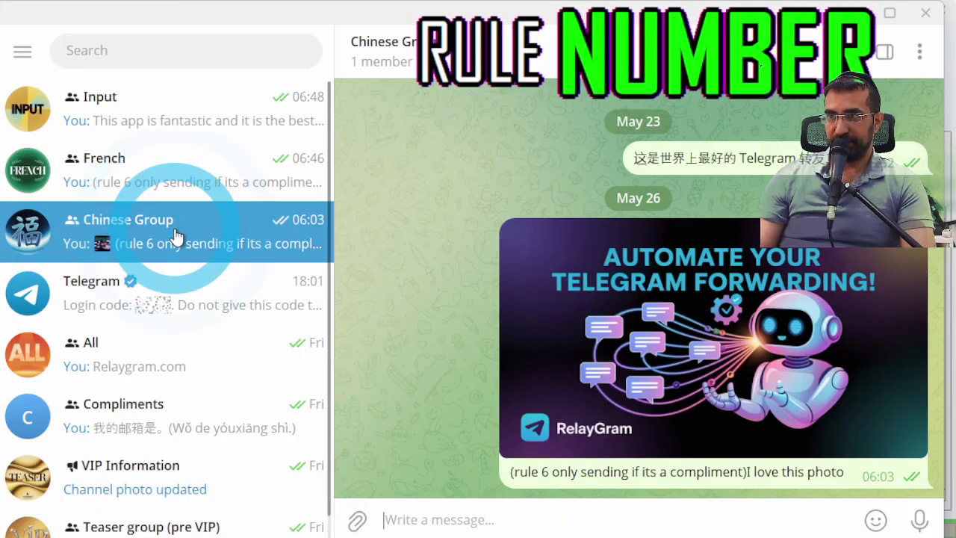
{"action": "left_click", "coordinate": [781, 193]}
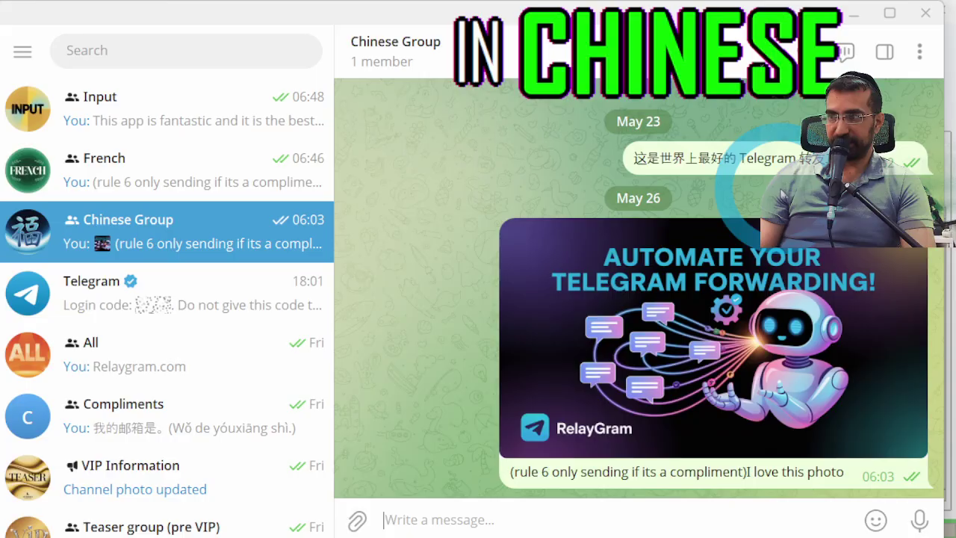
{"action": "left_click", "coordinate": [647, 500]}
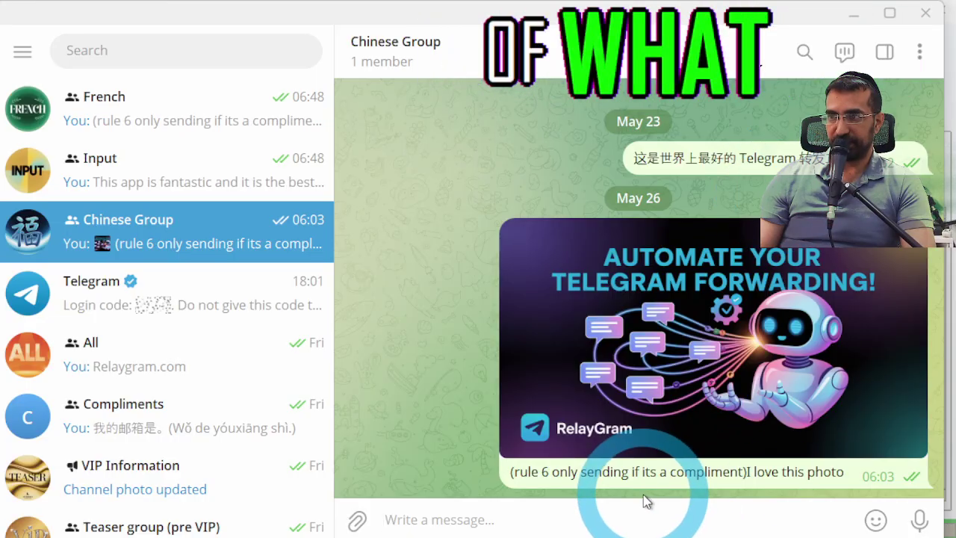
{"action": "left_click", "coordinate": [568, 499]}
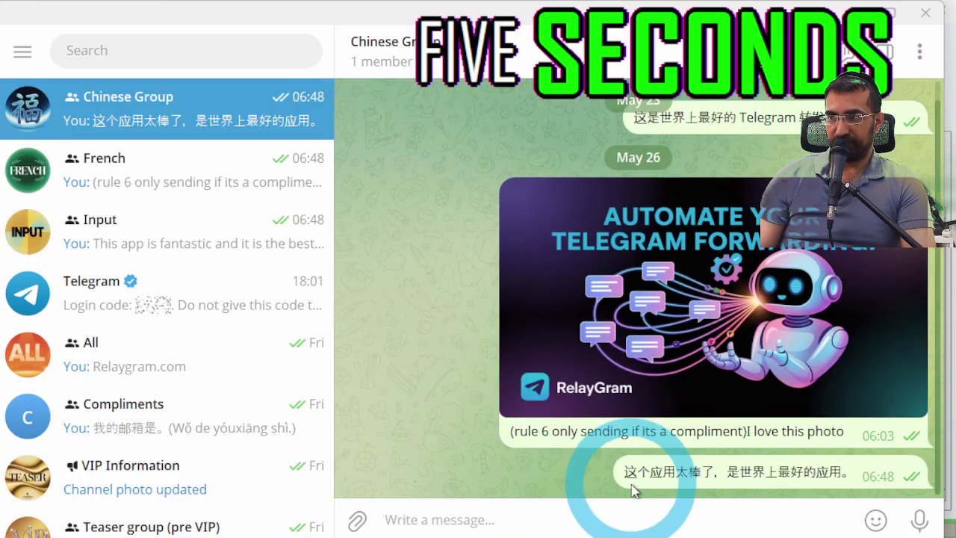
{"action": "triple_click", "coordinate": [772, 482]}
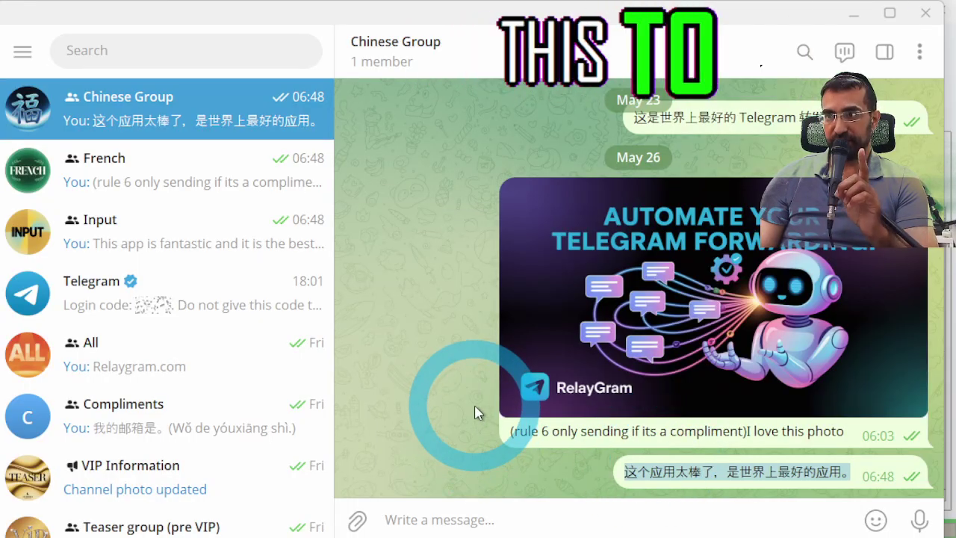
Step: Send the message "Relaygram.com" in the Chinese Group
{"action": "left_click", "coordinate": [498, 513]}
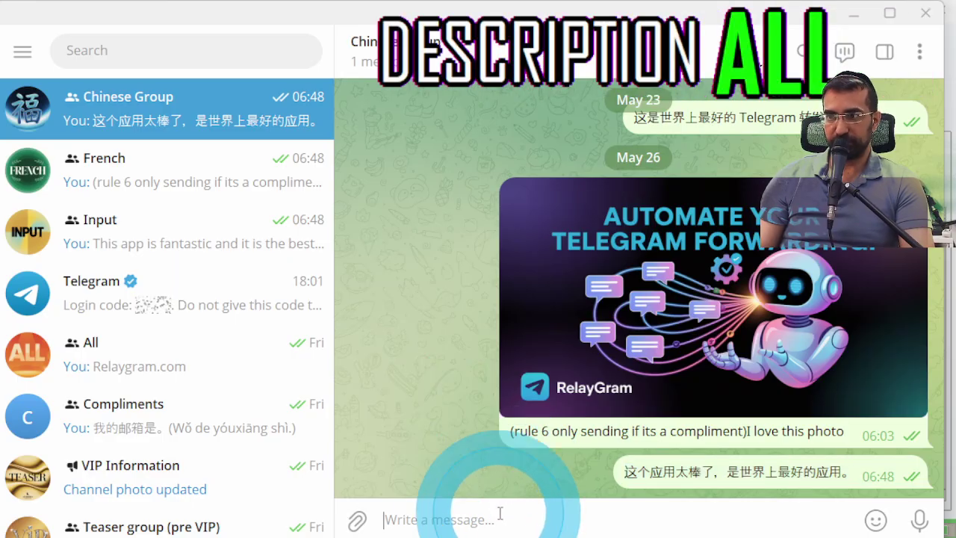
{"action": "type", "text": "Relaygram.com"}
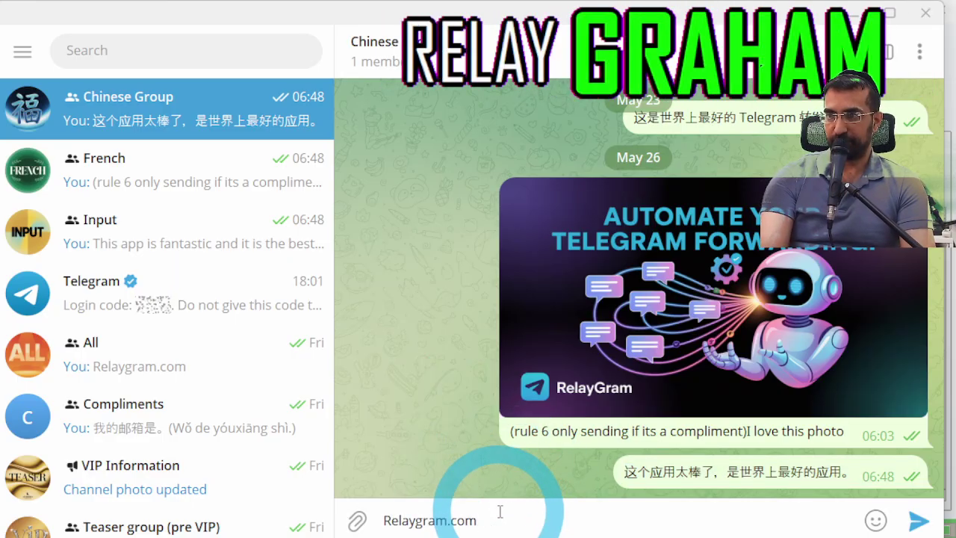
{"action": "key", "text": "Return"}
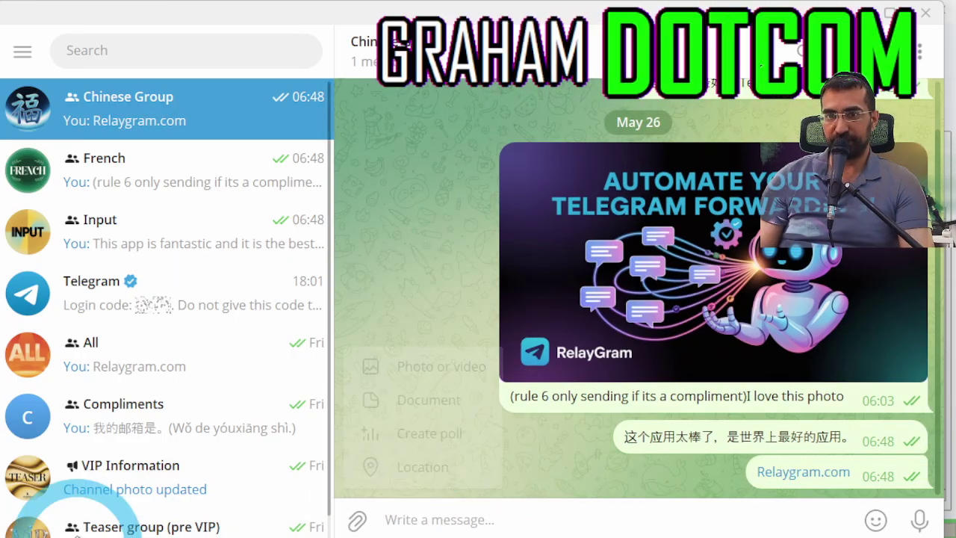